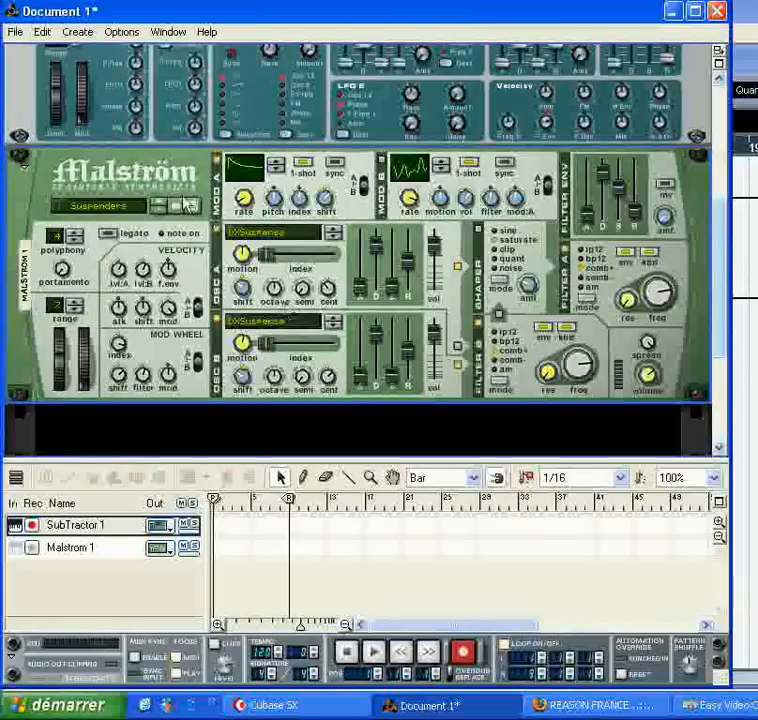
- Direct the keyboard input to the Malstrom 1 track in the sequencer
{"action": "left_click", "coordinate": [16, 549]}
{"action": "left_click_drag", "start_coordinate": [719, 238], "coordinate": [724, 228]}
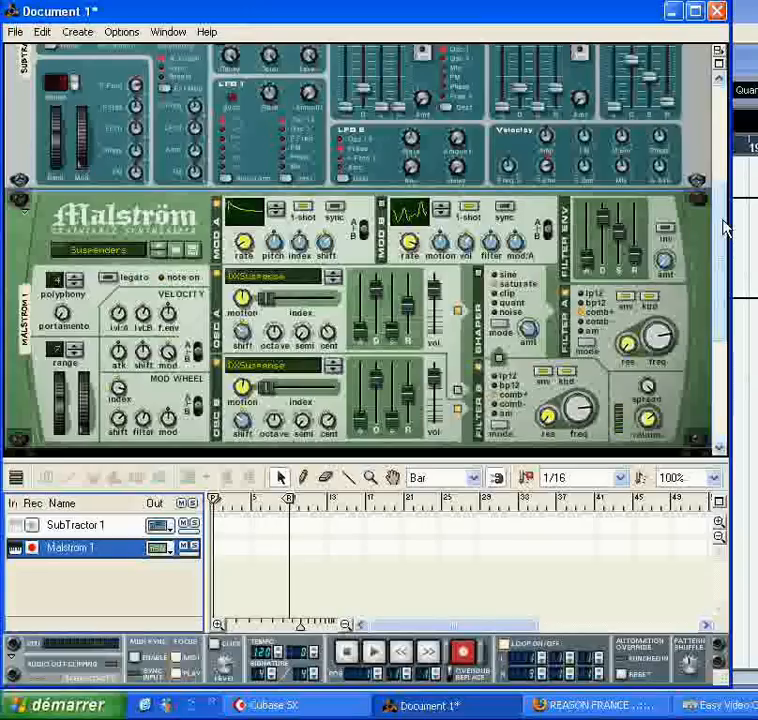
{"action": "mouse_move", "coordinate": [716, 250]}
{"action": "left_mouse_down"}
{"action": "mouse_move", "coordinate": [717, 152]}
{"action": "mouse_move", "coordinate": [722, 248]}
{"action": "left_mouse_up"}
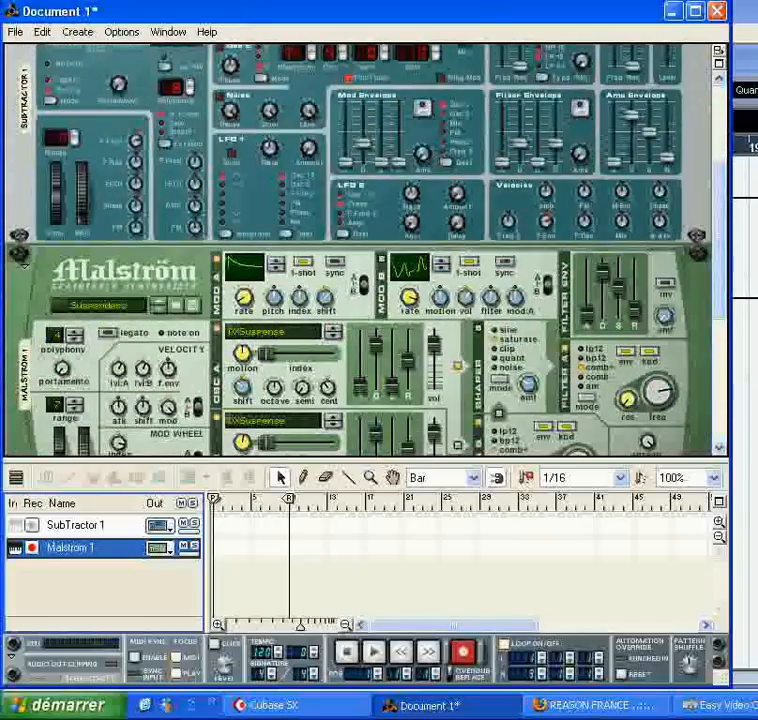
- Switch to Cubase SX and examine the ReWire settings and available output routings of Channel 5
{"action": "left_click", "coordinate": [748, 246]}
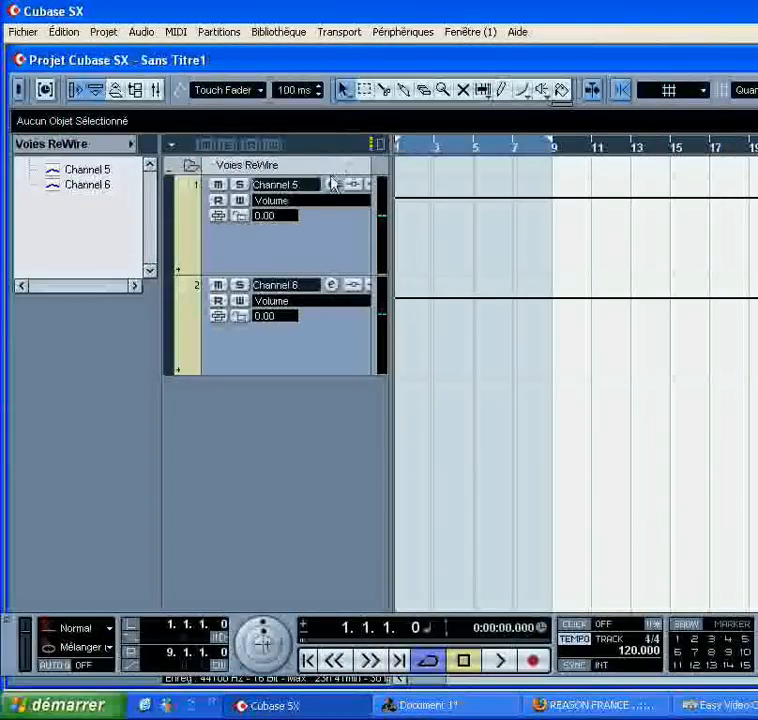
{"action": "left_click", "coordinate": [319, 226]}
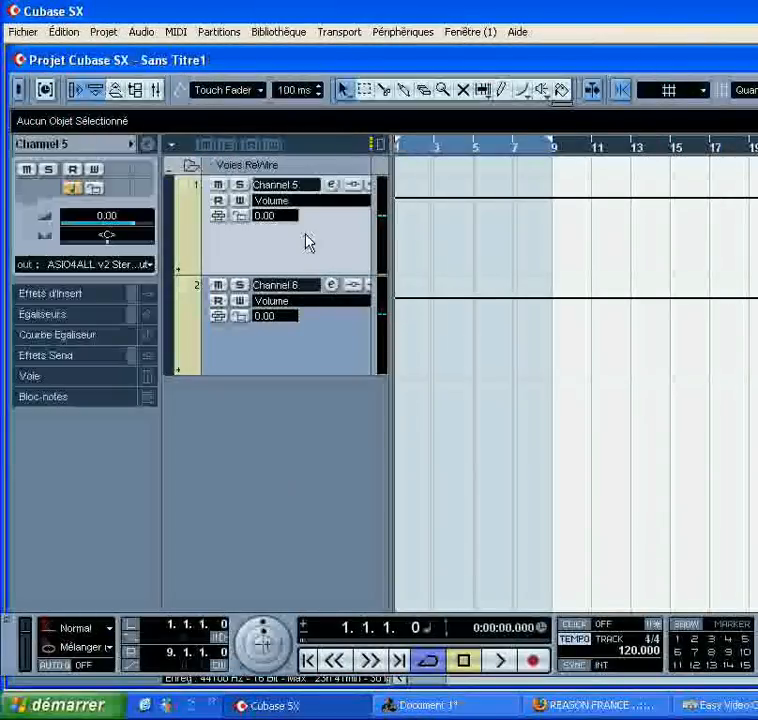
{"action": "left_click", "coordinate": [333, 187]}
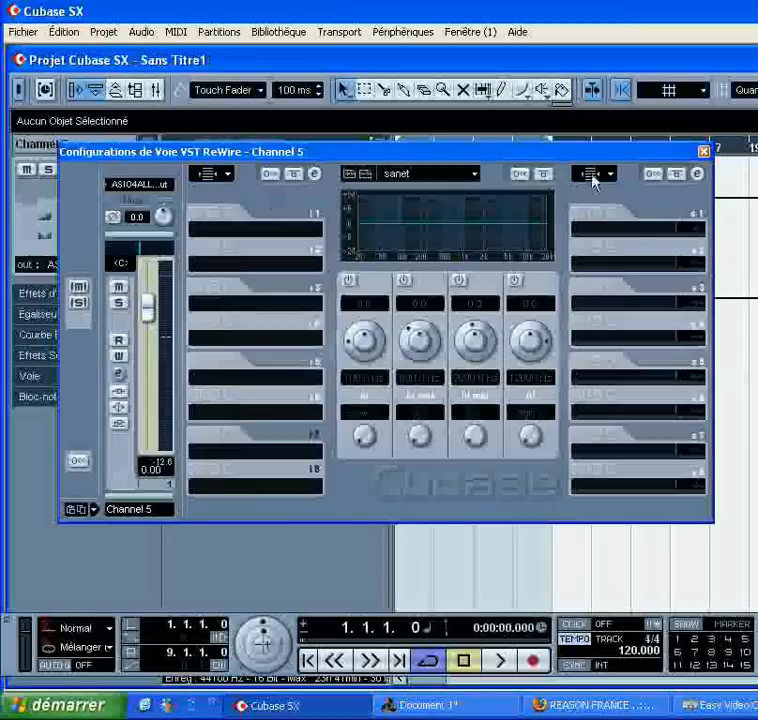
{"action": "left_click", "coordinate": [703, 151]}
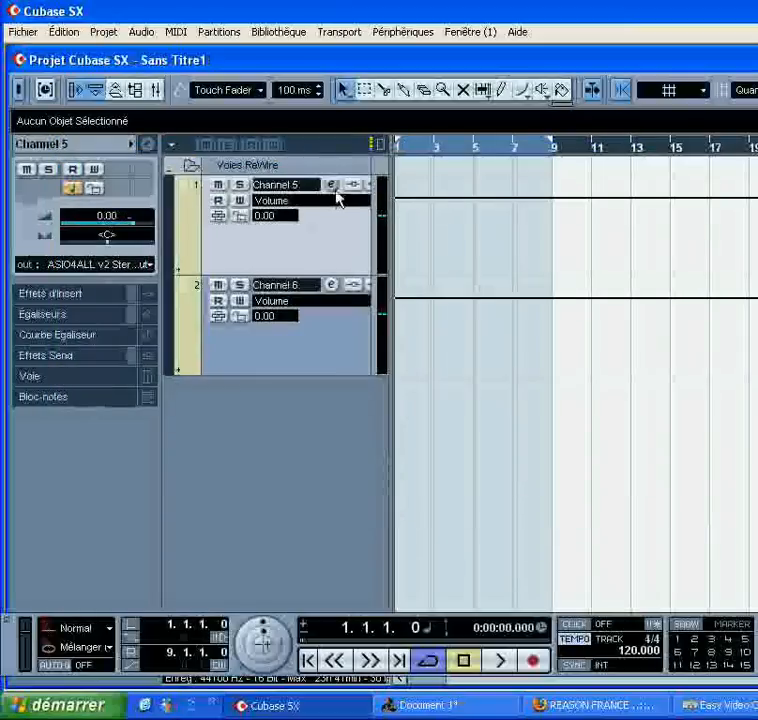
{"action": "left_click", "coordinate": [332, 186]}
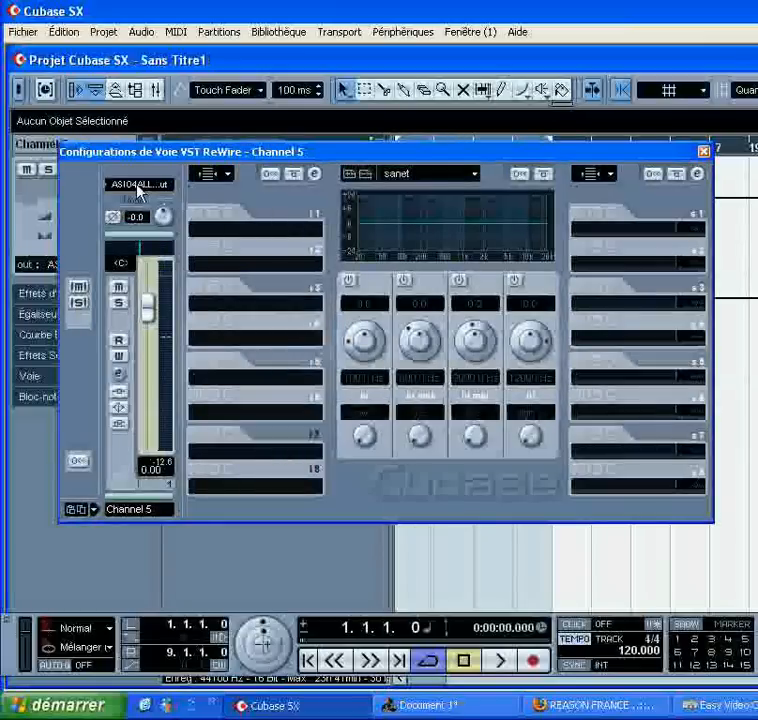
{"action": "left_click", "coordinate": [139, 186]}
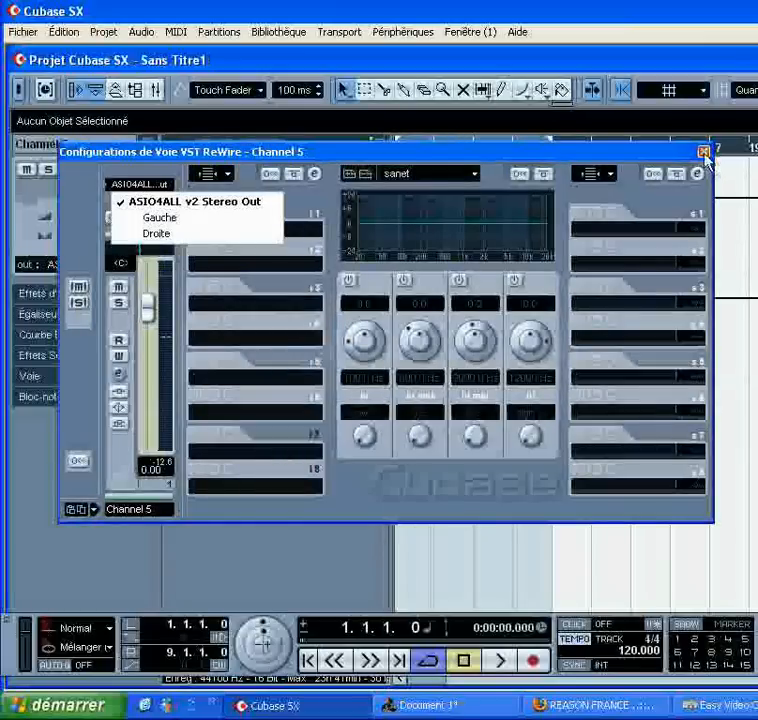
{"action": "left_click", "coordinate": [704, 153]}
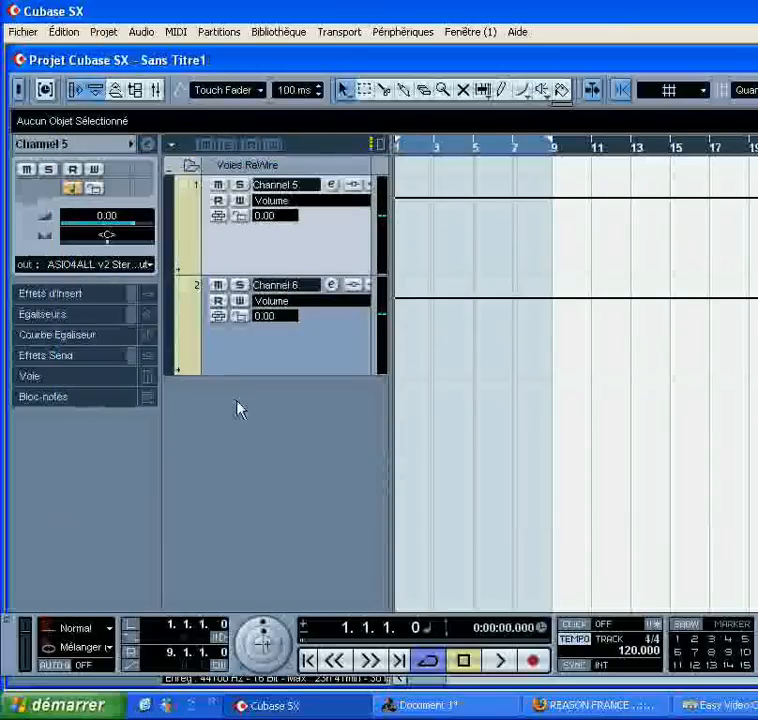
- Add a group track with the Stéréo configuration to the project
{"action": "right_click", "coordinate": [214, 401]}
{"action": "left_click", "coordinate": [225, 402]}
{"action": "right_click", "coordinate": [229, 401]}
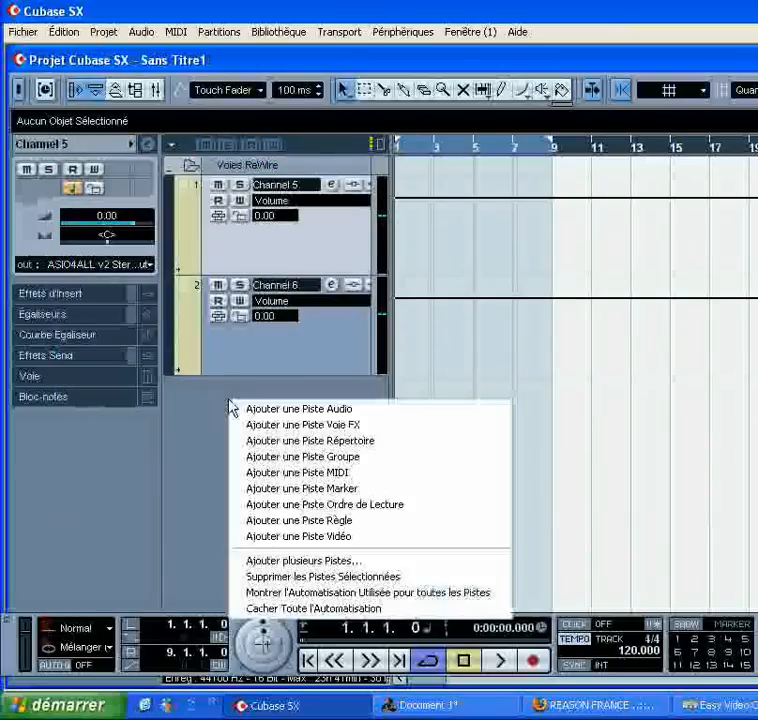
{"action": "left_click", "coordinate": [335, 462]}
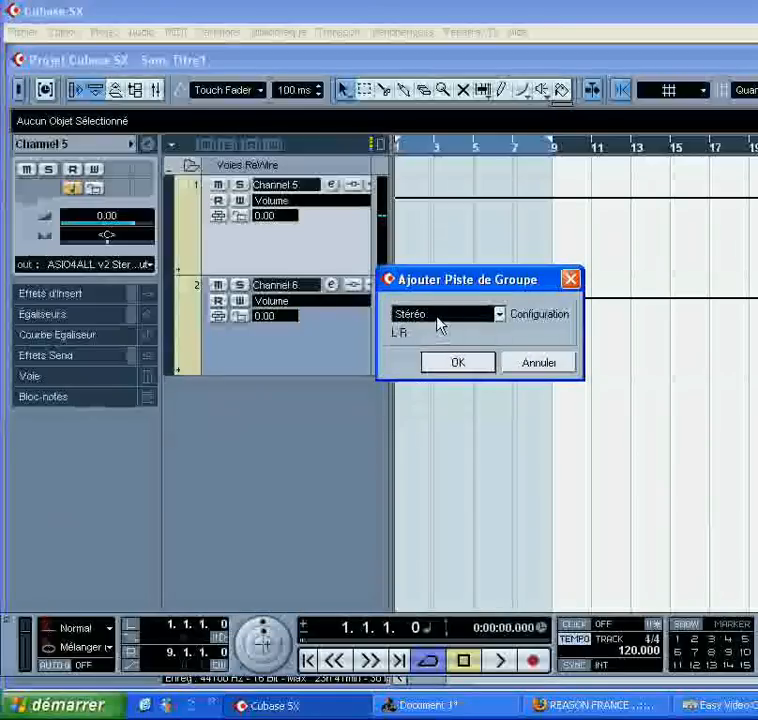
{"action": "left_click", "coordinate": [464, 366]}
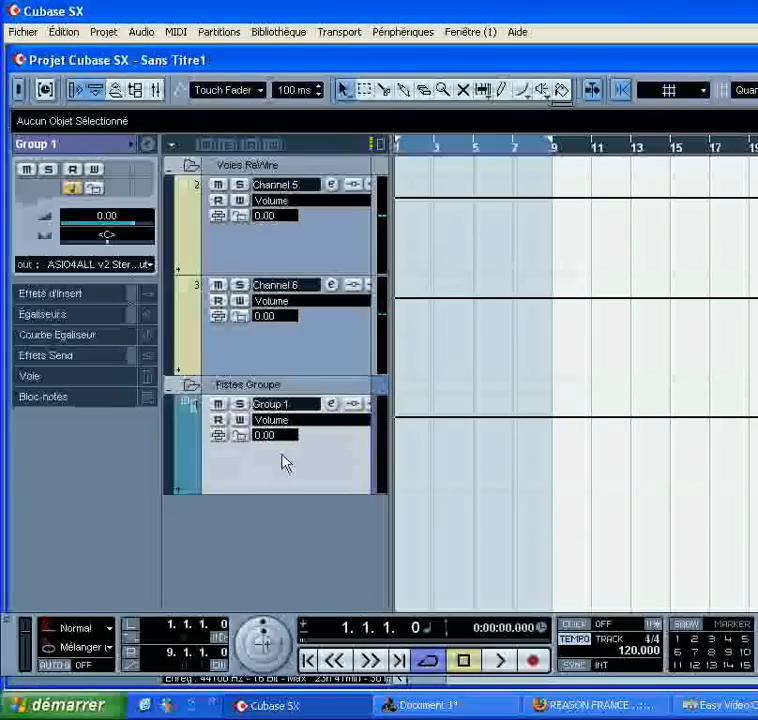
- Route the output of ReWire Channel 5 to Group 1
{"action": "left_click", "coordinate": [331, 184]}
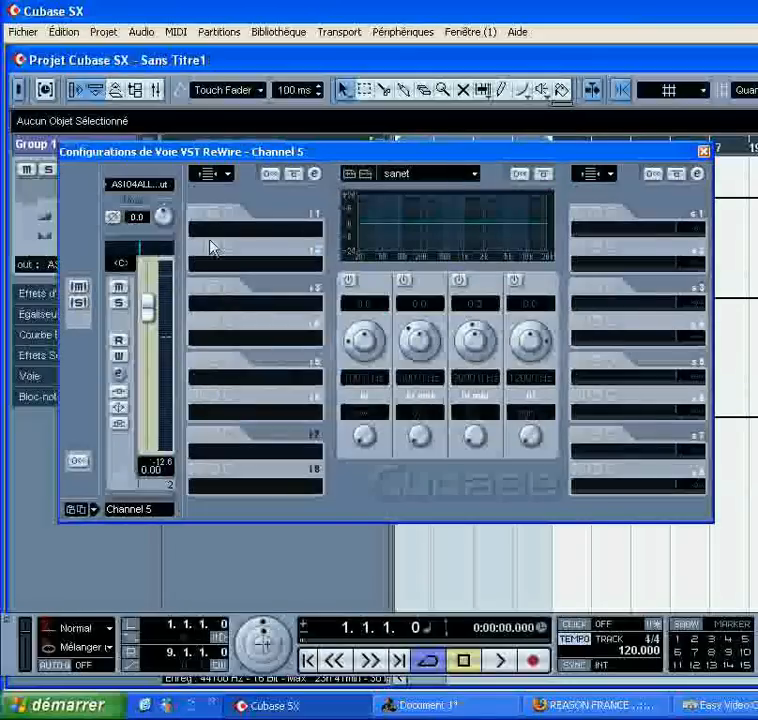
{"action": "left_click", "coordinate": [137, 190]}
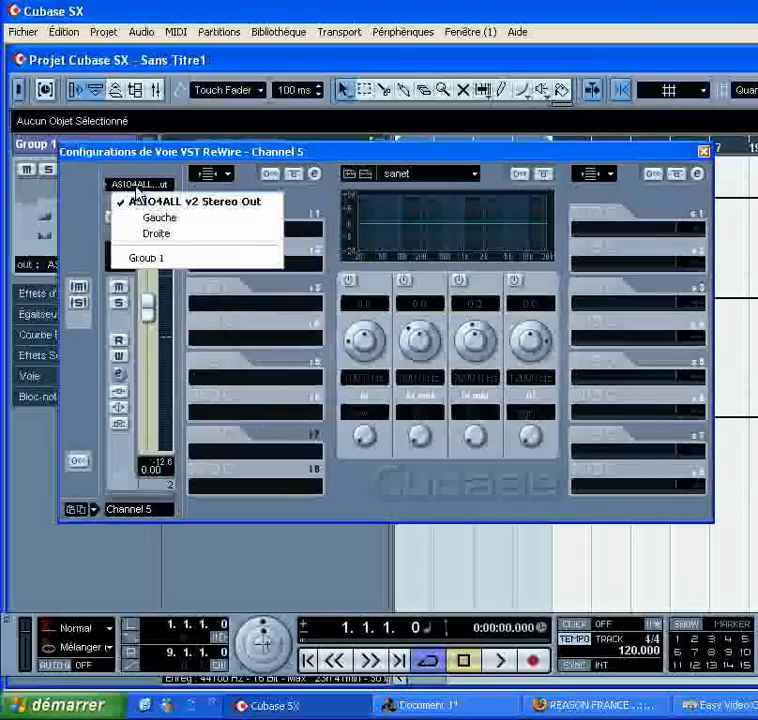
{"action": "left_click", "coordinate": [148, 259]}
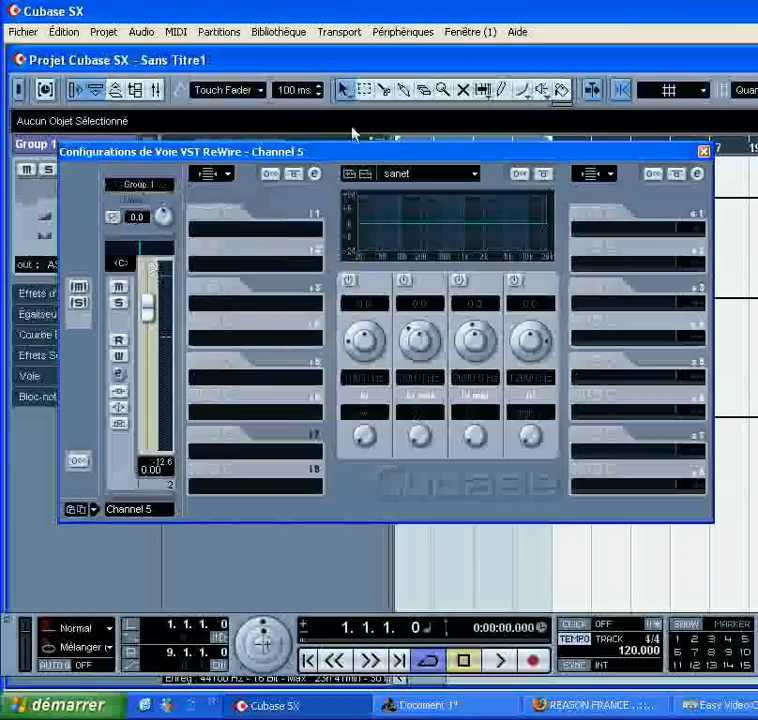
{"action": "left_click", "coordinate": [704, 151]}
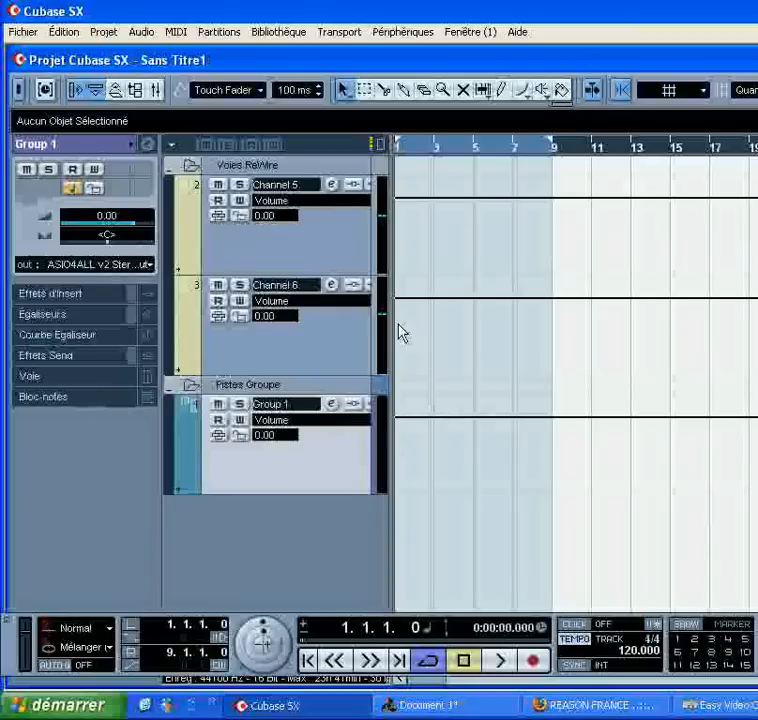
- Route the output of ReWire Channel 6 to Group 1
{"action": "left_click", "coordinate": [335, 354]}
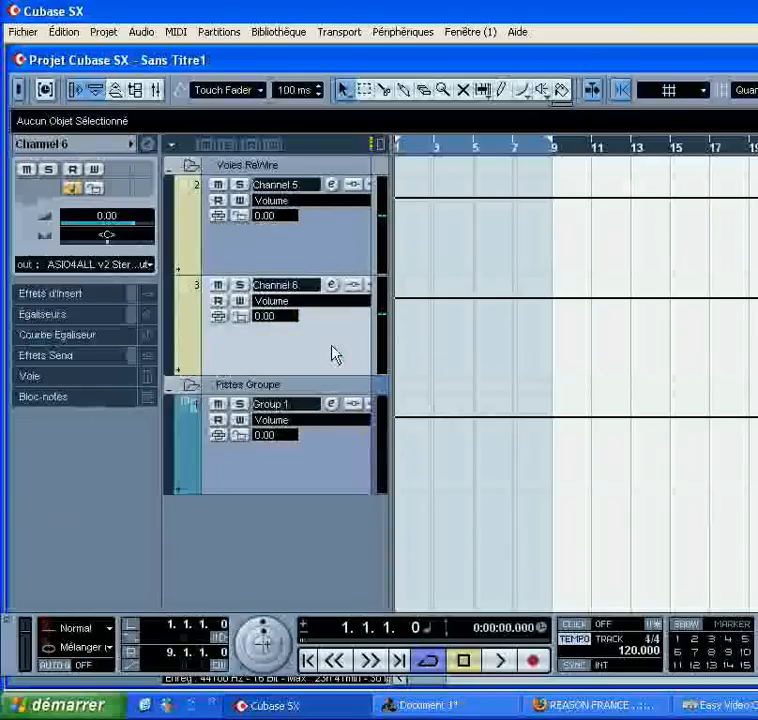
{"action": "left_click", "coordinate": [331, 286]}
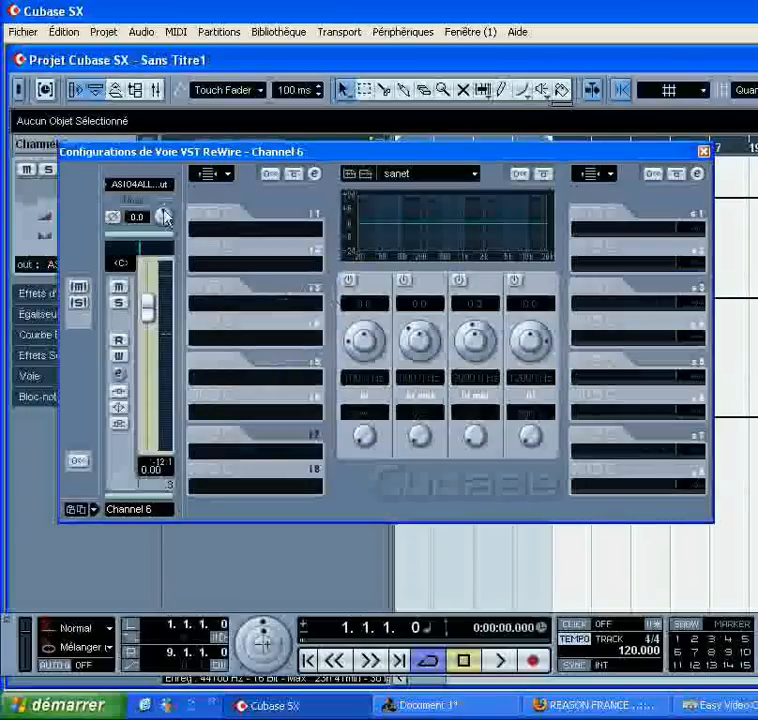
{"action": "left_click", "coordinate": [151, 189]}
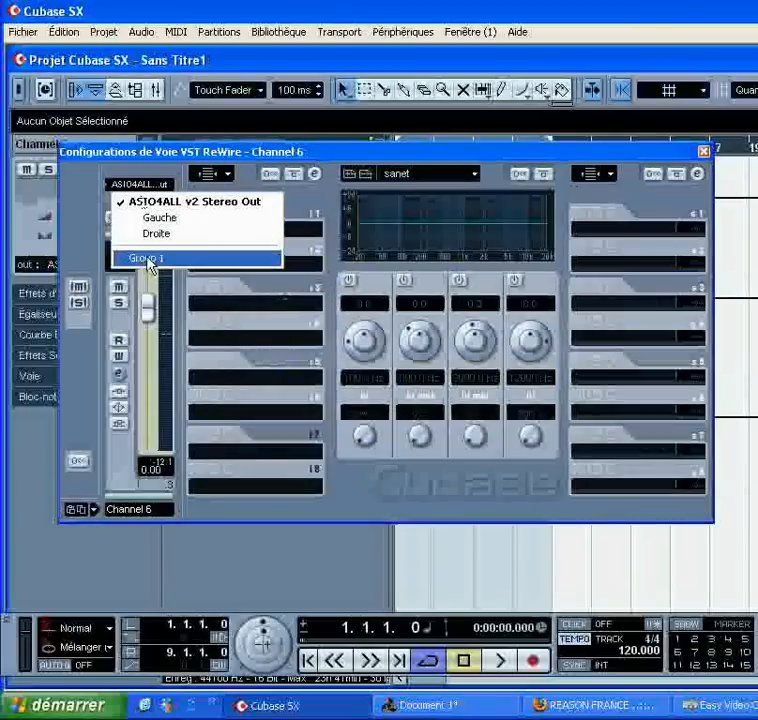
{"action": "left_click", "coordinate": [150, 260]}
{"action": "left_click", "coordinate": [703, 151]}
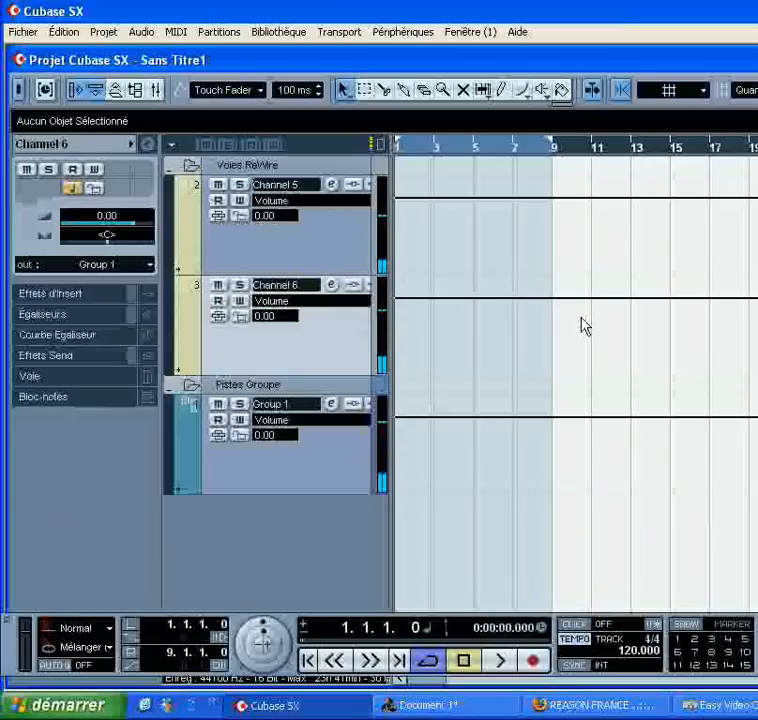
- Open the channel settings of Channel 5 and shift the window slightly to reach its pan control
{"action": "left_click", "coordinate": [333, 188]}
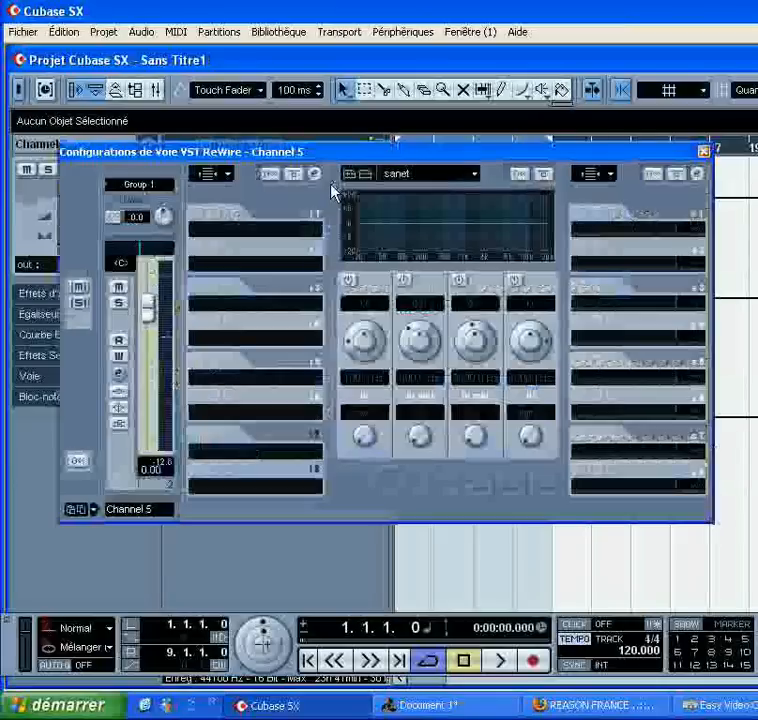
{"action": "left_click_drag", "start_coordinate": [182, 149], "coordinate": [202, 144]}
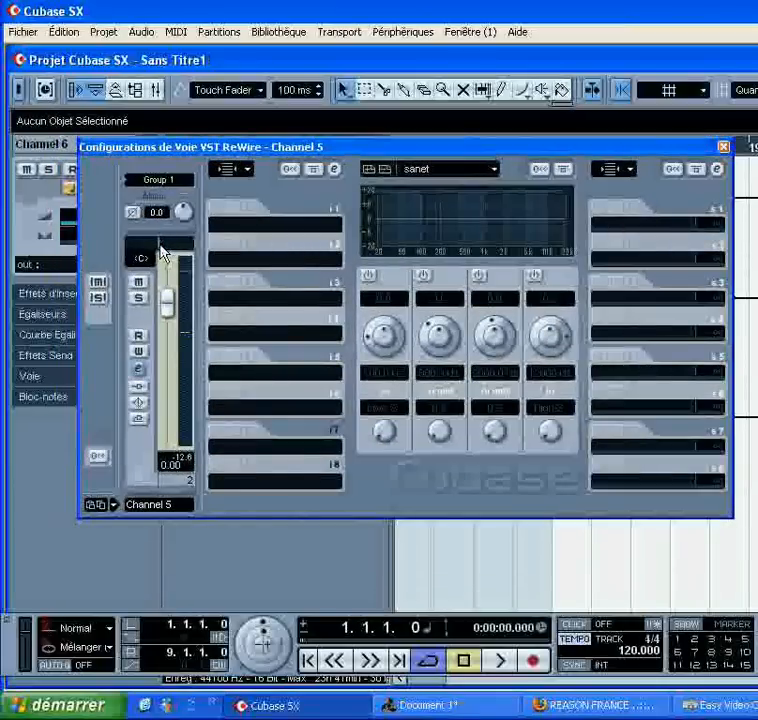
{"action": "left_click_drag", "start_coordinate": [163, 252], "coordinate": [159, 249]}
- Switch to Reason, flip the rack to its rear and inspect the cabling of the Malström's left and right main outputs
{"action": "left_click", "coordinate": [420, 705]}
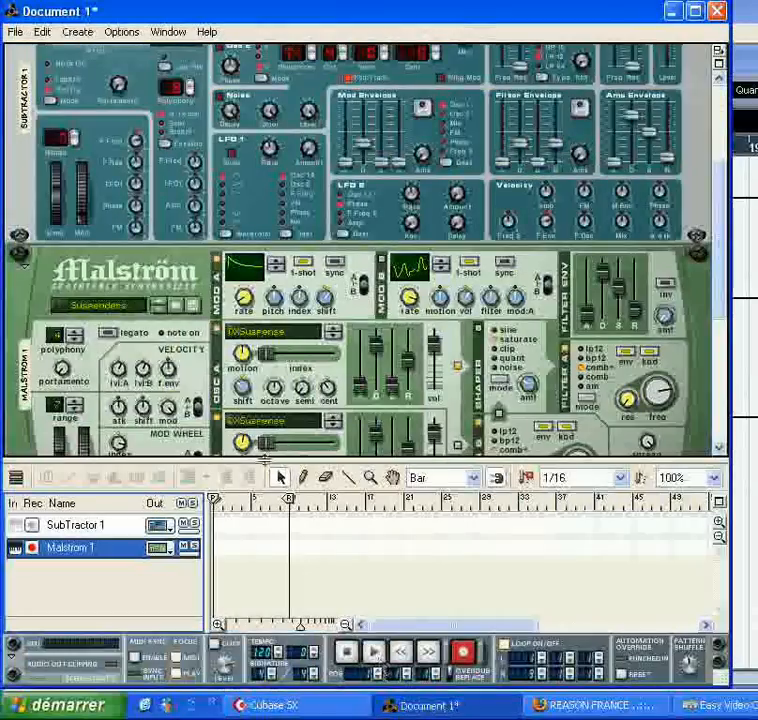
{"action": "key", "text": "Tab"}
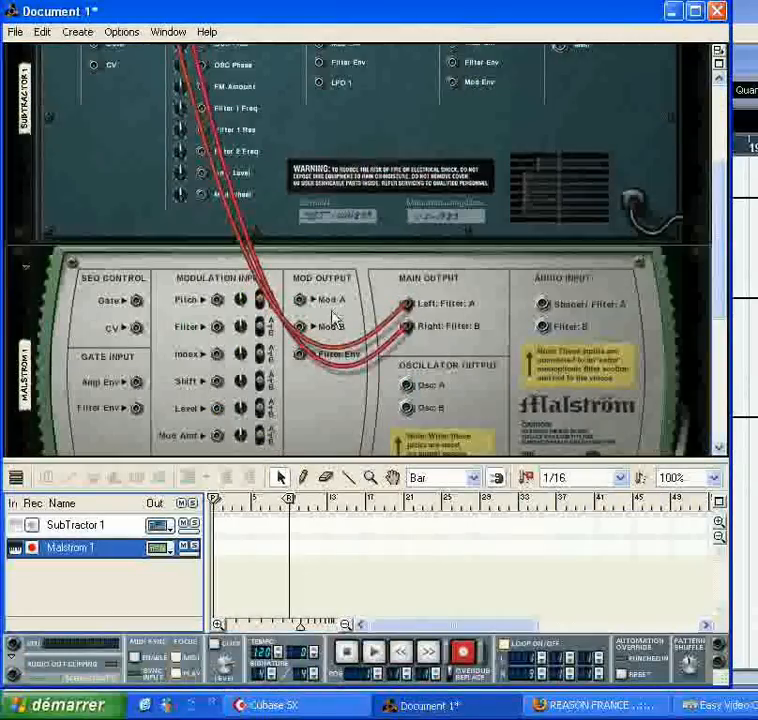
{"action": "left_click", "coordinate": [448, 226]}
{"action": "scroll", "coordinate": [198, 131], "scroll_direction": "up", "scroll_amount": 3}
{"action": "mouse_move", "coordinate": [146, 78]}
{"action": "left_mouse_down"}
{"action": "mouse_move", "coordinate": [139, 95]}
{"action": "mouse_move", "coordinate": [146, 85]}
{"action": "left_mouse_up"}
- Return to Cubase SX, pan Channel 5 hard left and close its settings
{"action": "left_click", "coordinate": [272, 705]}
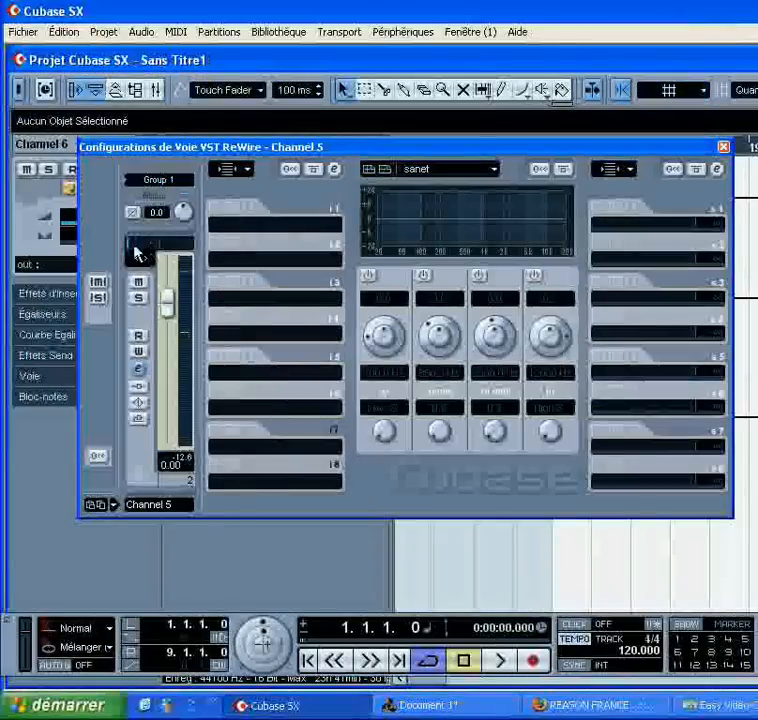
{"action": "left_click_drag", "start_coordinate": [139, 246], "coordinate": [103, 246]}
{"action": "left_click", "coordinate": [723, 146]}
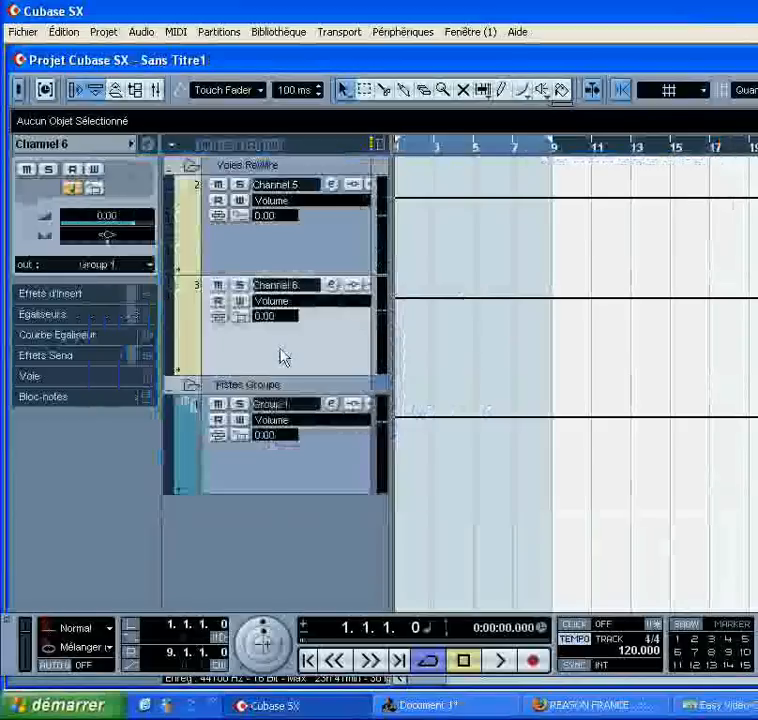
- Pan Channel 6 hard right and check the pan setting of Channel 5
{"action": "left_click", "coordinate": [331, 286]}
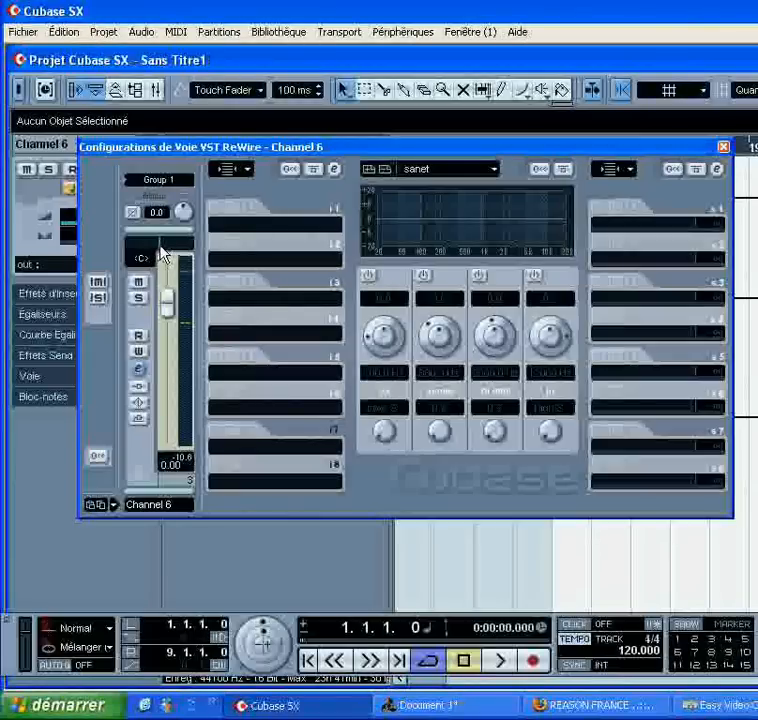
{"action": "left_click_drag", "start_coordinate": [178, 255], "coordinate": [224, 256]}
{"action": "left_click", "coordinate": [723, 147]}
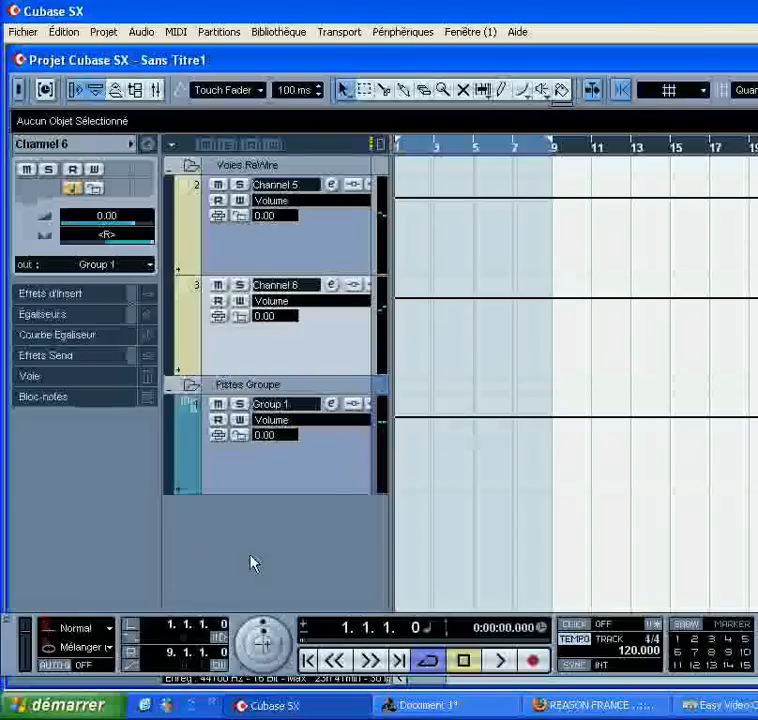
{"action": "left_click", "coordinate": [331, 184]}
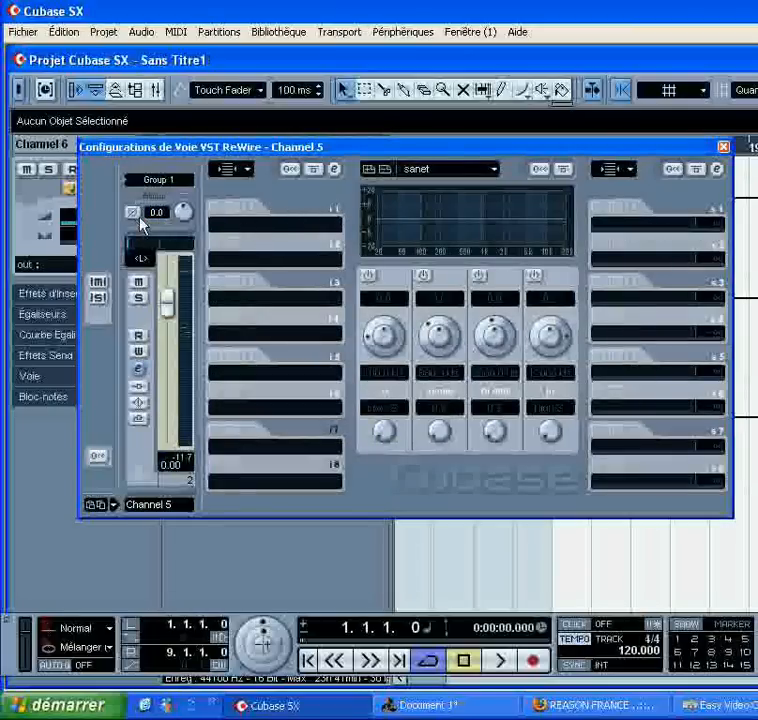
{"action": "left_click", "coordinate": [723, 147]}
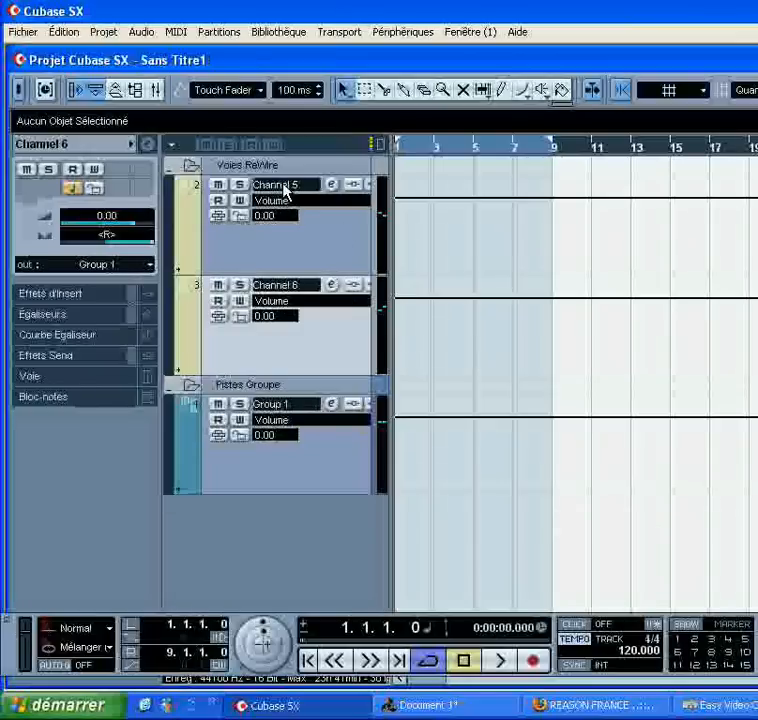
- Load the Waves RVerb plug-in in the first insert slot of Group 1 and set its wet/dry mix to 50
{"action": "left_click", "coordinate": [332, 405]}
{"action": "left_click", "coordinate": [244, 224]}
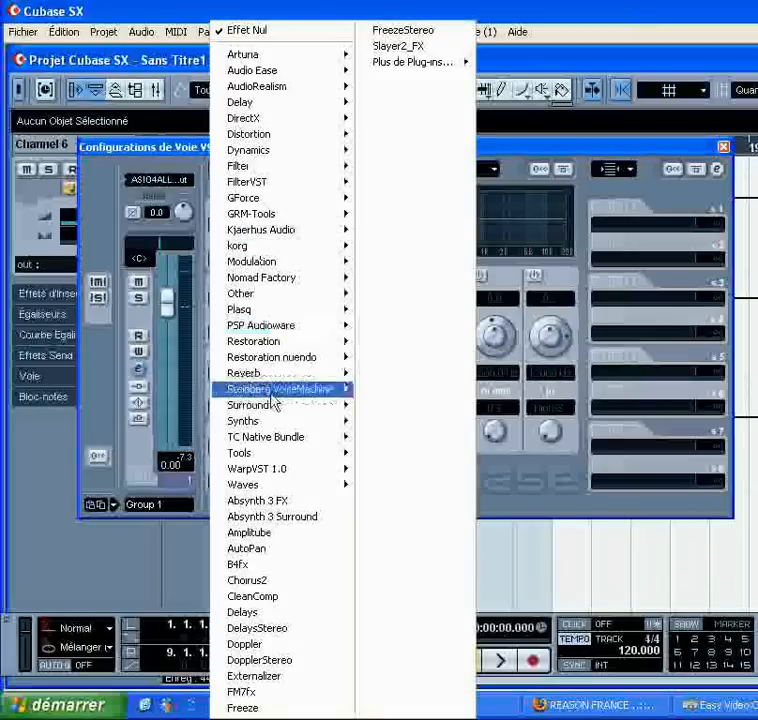
{"action": "mouse_move", "coordinate": [327, 487]}
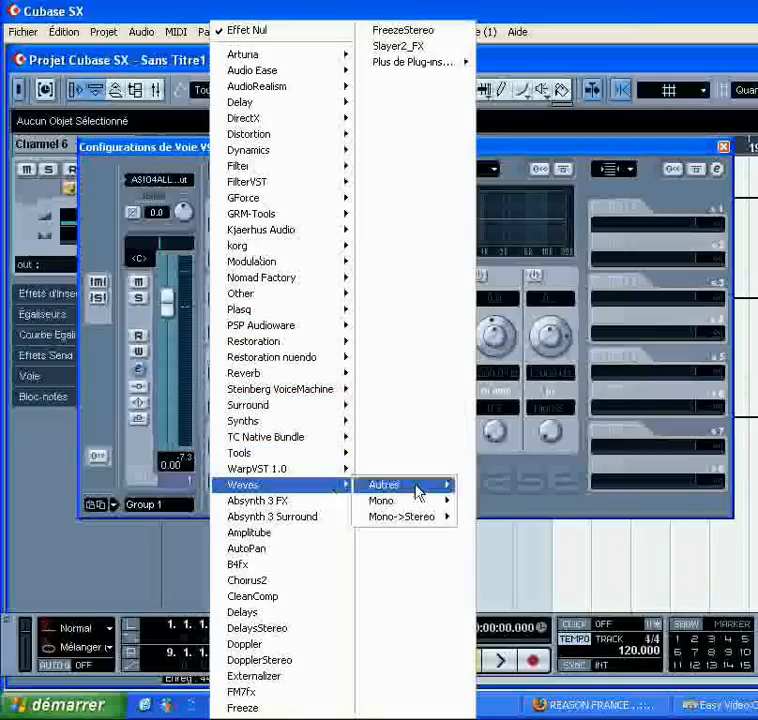
{"action": "mouse_move", "coordinate": [418, 492]}
{"action": "mouse_move", "coordinate": [526, 710]}
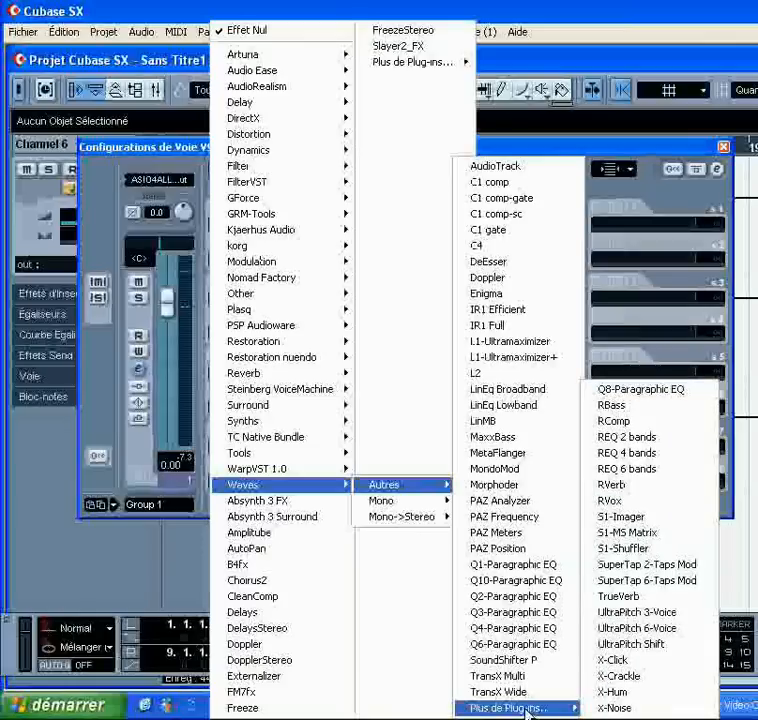
{"action": "left_click", "coordinate": [640, 489]}
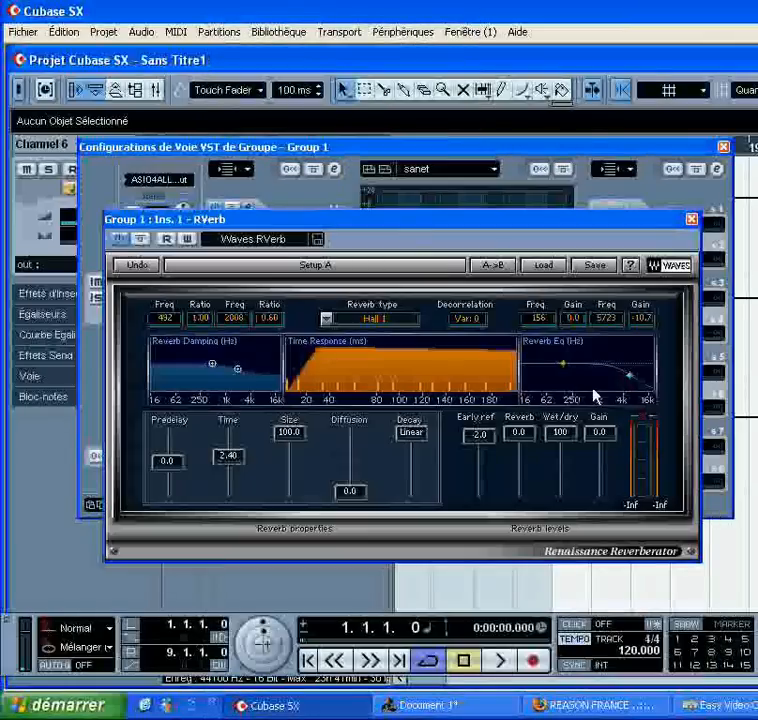
{"action": "left_click_drag", "start_coordinate": [563, 440], "coordinate": [560, 568]}
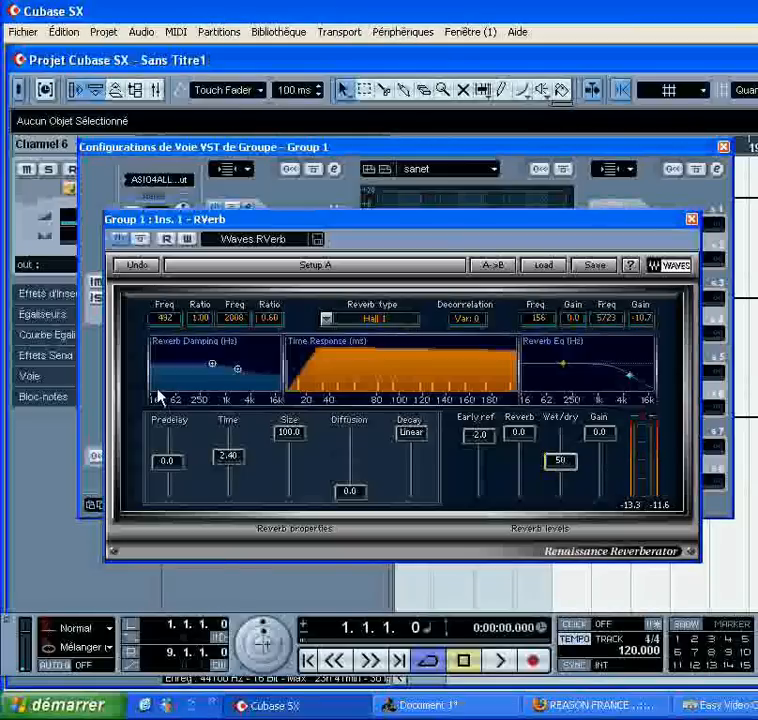
- Set the RVerb's time to 5.58, wet/dry to 65 and low EQ band to 67 Hz at -21.2, and close the reverb and Group 1 settings
{"action": "left_click_drag", "start_coordinate": [235, 455], "coordinate": [259, 362]}
{"action": "left_click_drag", "start_coordinate": [575, 461], "coordinate": [575, 435]}
{"action": "left_click_drag", "start_coordinate": [563, 363], "coordinate": [552, 379]}
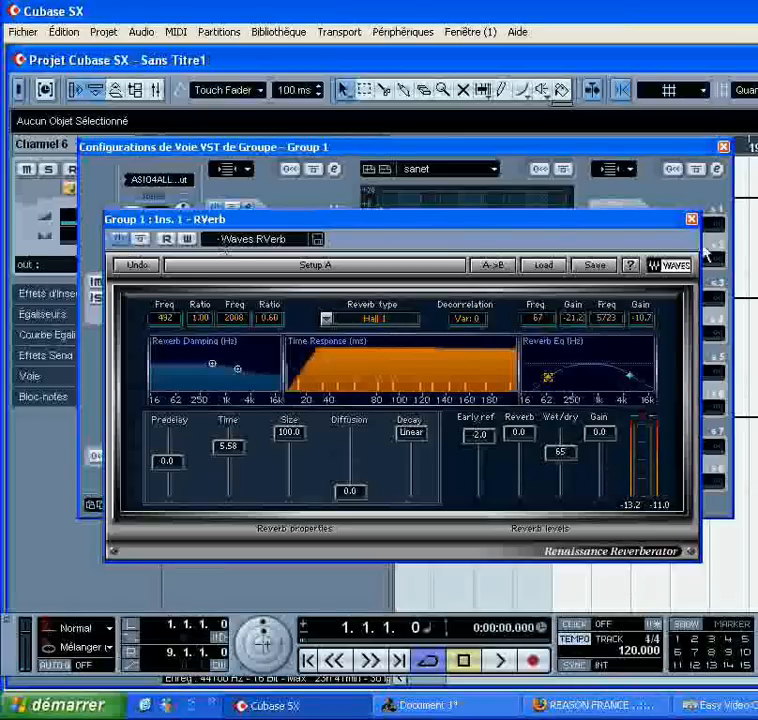
{"action": "left_click", "coordinate": [692, 218]}
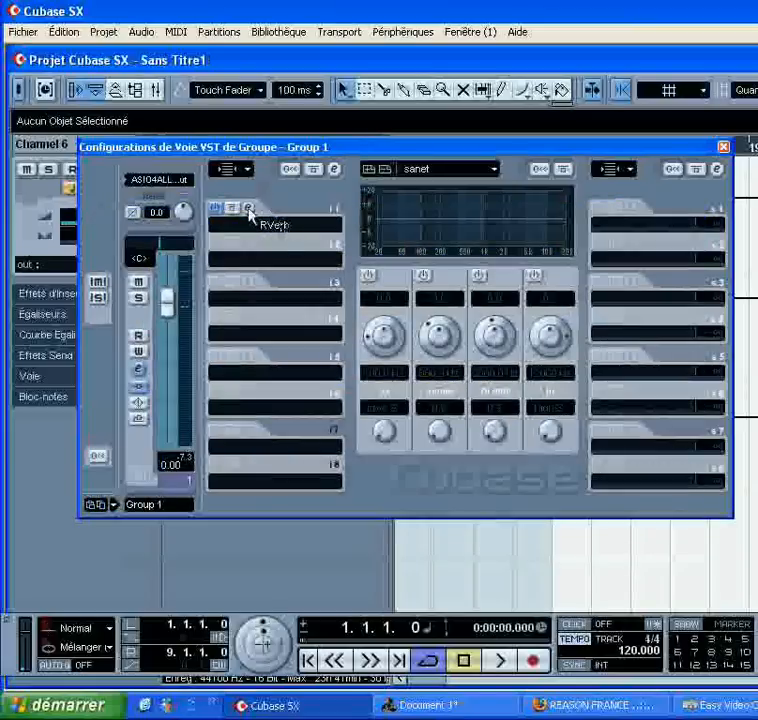
{"action": "left_click", "coordinate": [725, 146]}
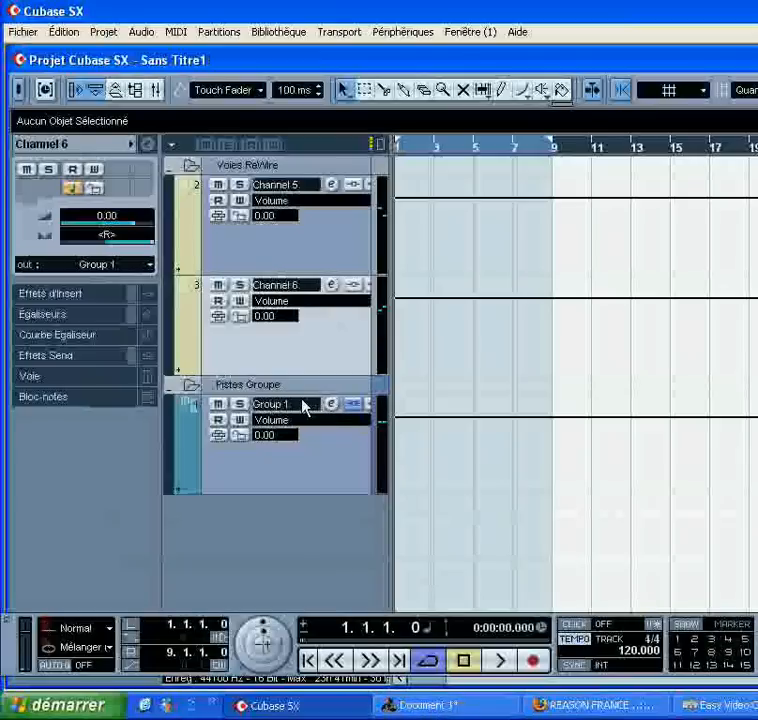
- In Reason, turn the rack back to its front and add a DDL-1 Digital Delay Line below the Malström, adjusting its dry/wet and feedback
{"action": "left_click", "coordinate": [430, 706]}
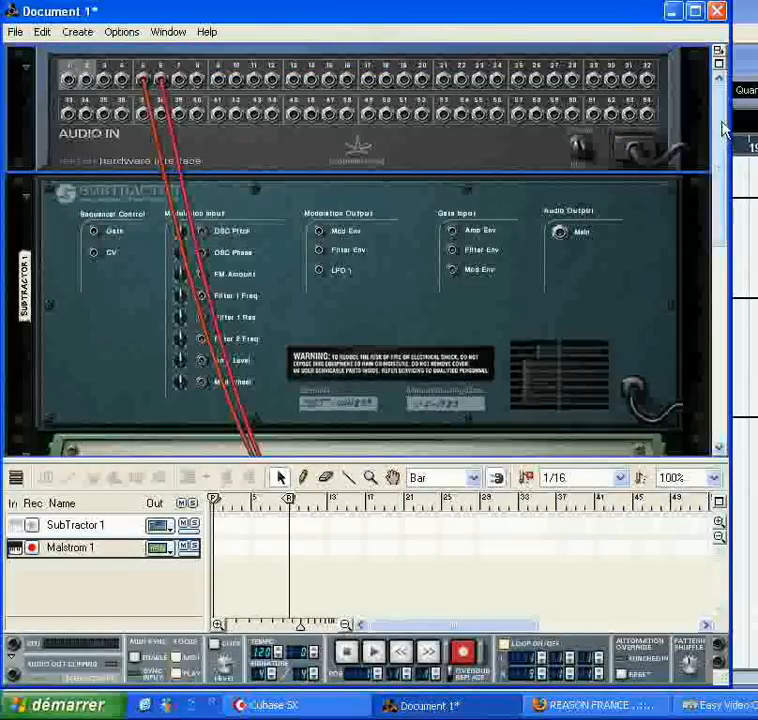
{"action": "scroll", "coordinate": [685, 254], "scroll_direction": "down", "scroll_amount": 5}
{"action": "key", "text": "Tab"}
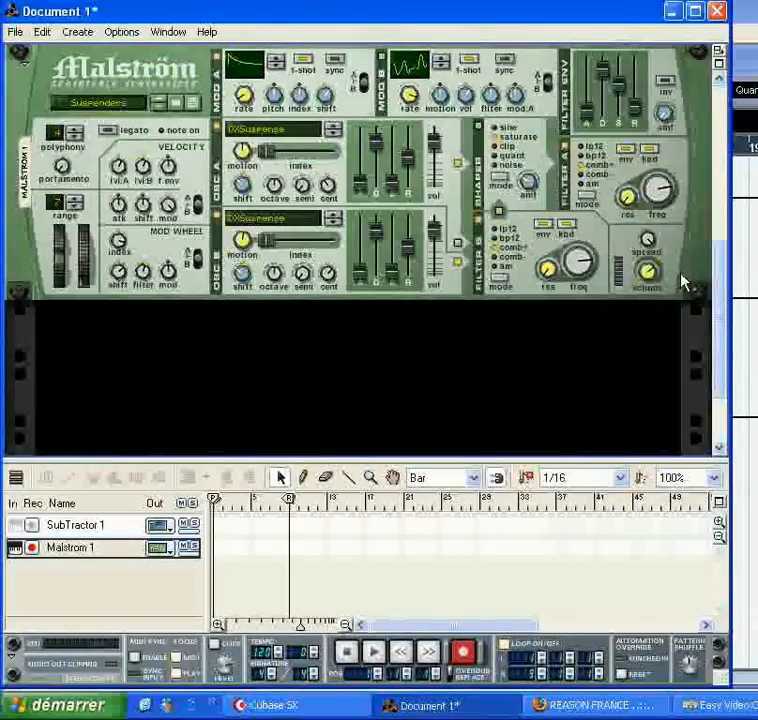
{"action": "right_click", "coordinate": [150, 345]}
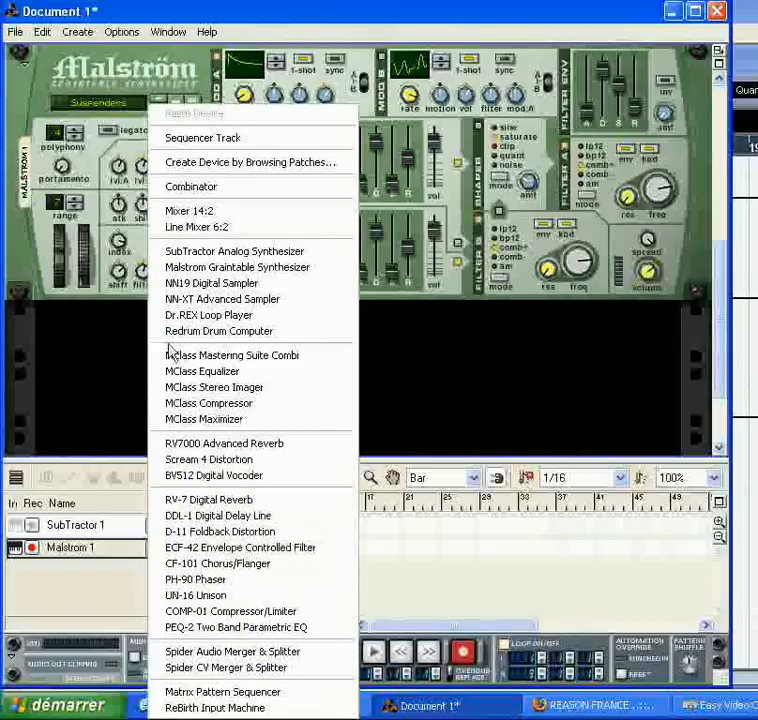
{"action": "left_click", "coordinate": [266, 516]}
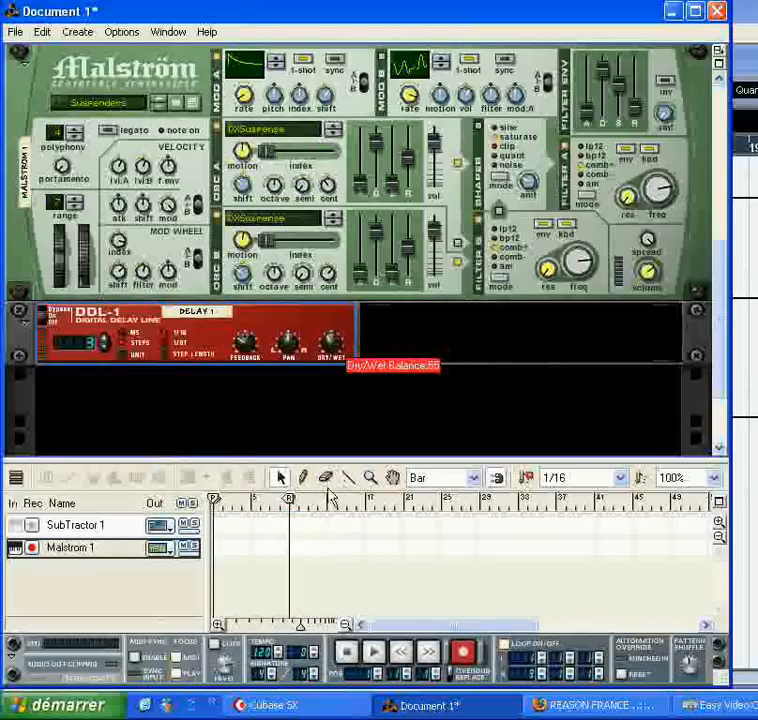
{"action": "left_click_drag", "start_coordinate": [329, 490], "coordinate": [331, 487]}
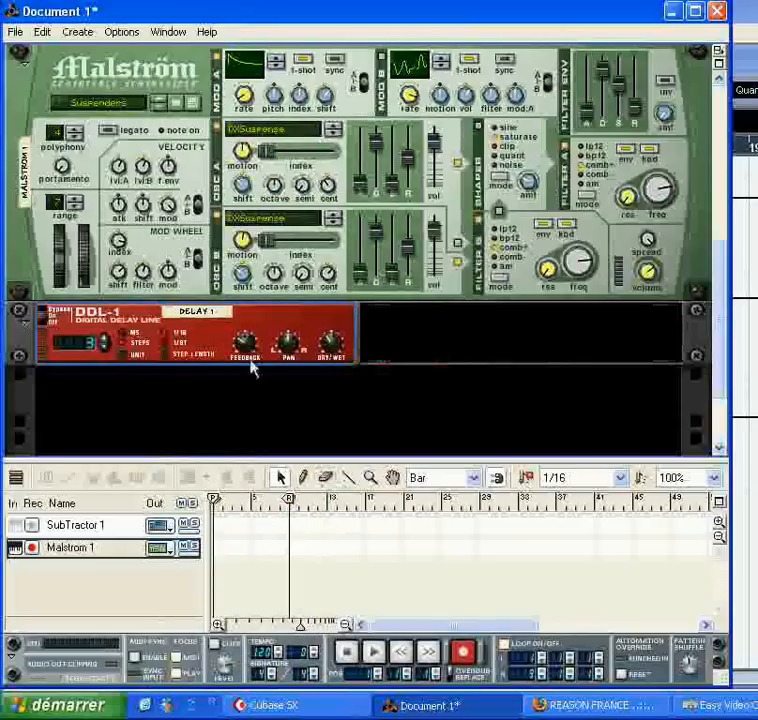
{"action": "left_click_drag", "start_coordinate": [248, 345], "coordinate": [253, 326]}
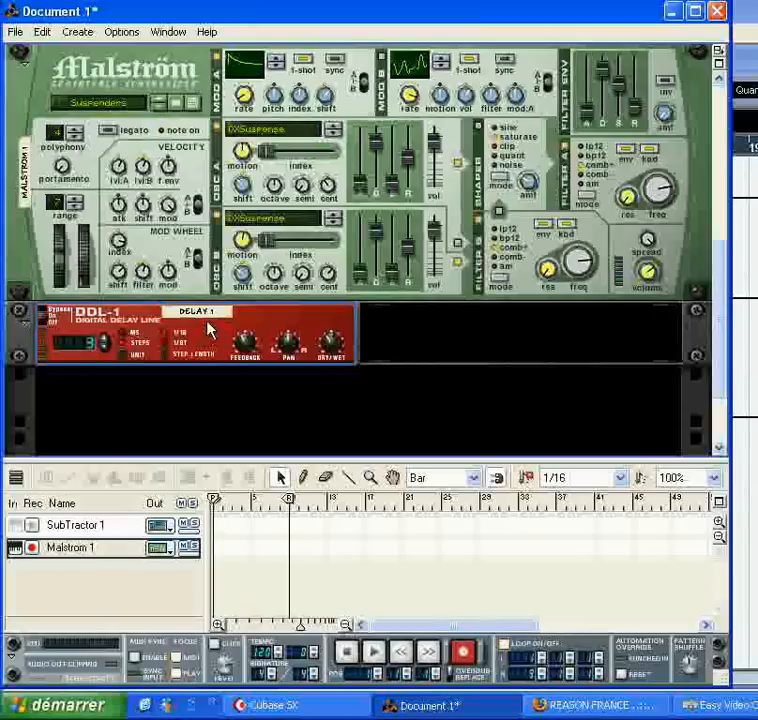
- Return to Cubase SX and add a stereo audio track below Group 1
{"action": "left_click", "coordinate": [739, 321]}
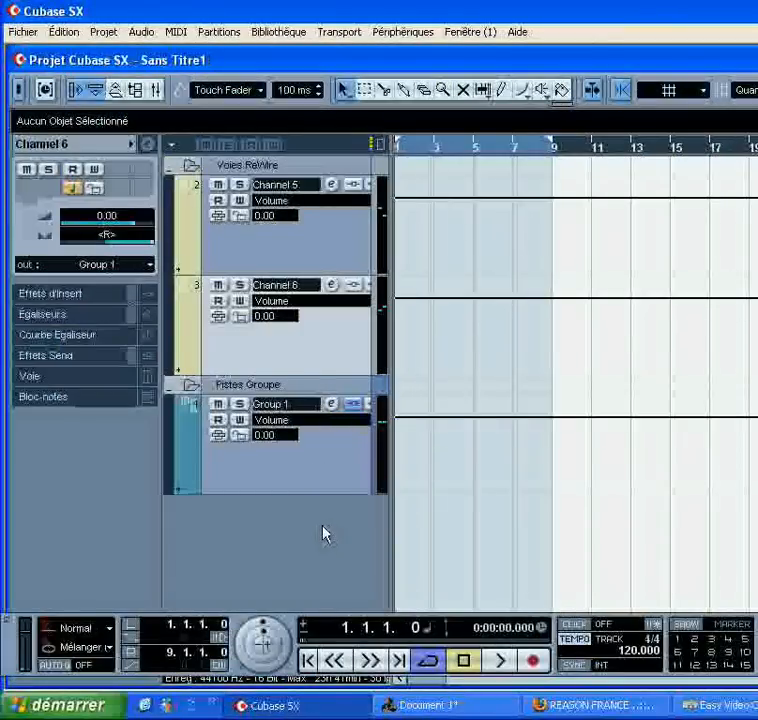
{"action": "right_click", "coordinate": [255, 533]}
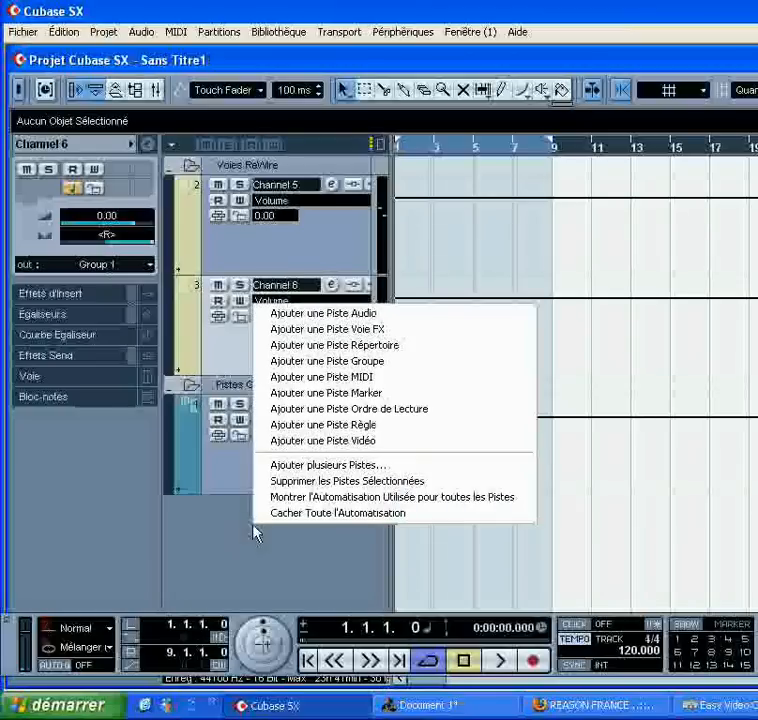
{"action": "left_click", "coordinate": [347, 318]}
{"action": "left_click", "coordinate": [457, 363]}
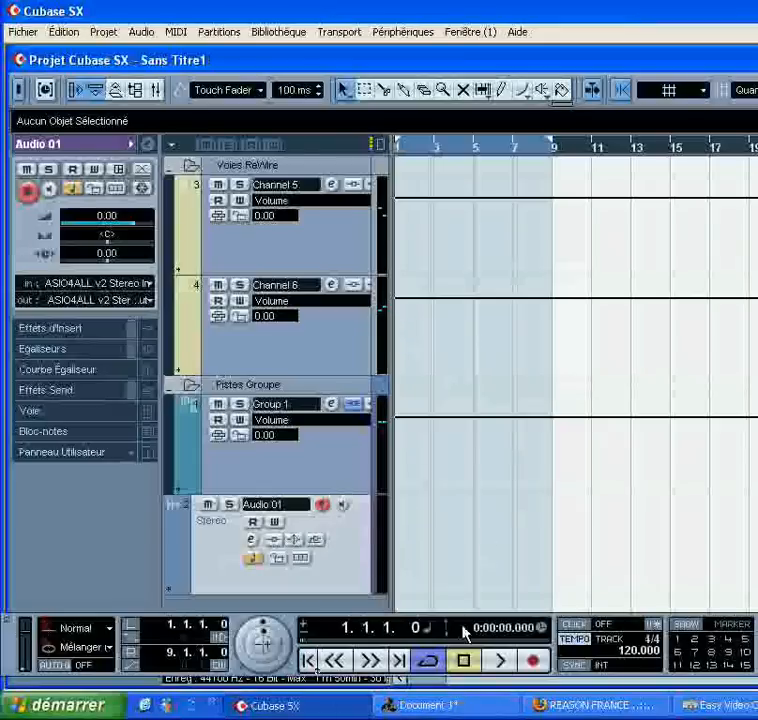
- Record about three bars of audio on the Audio 01 track and return the cursor to the project start
{"action": "left_click", "coordinate": [534, 664]}
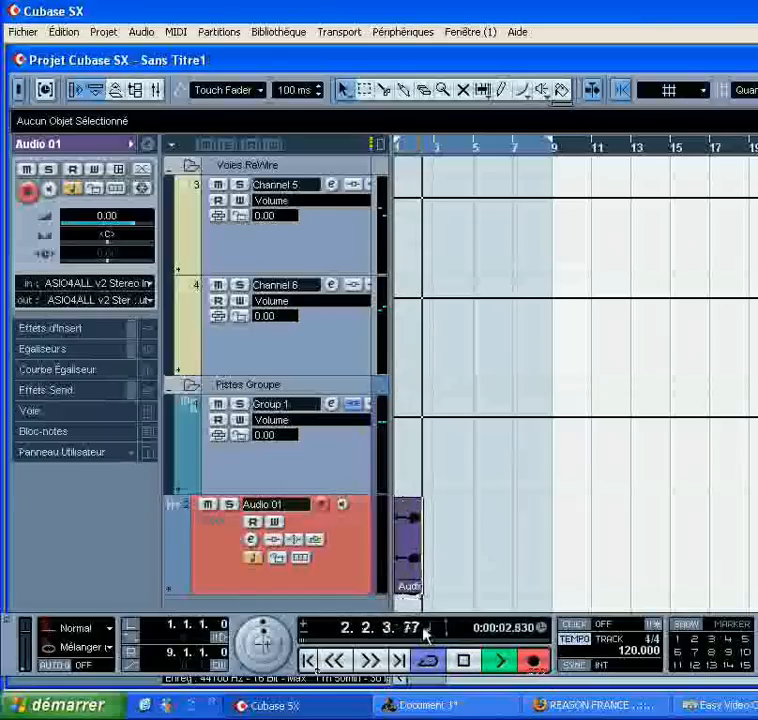
{"action": "left_click", "coordinate": [465, 663]}
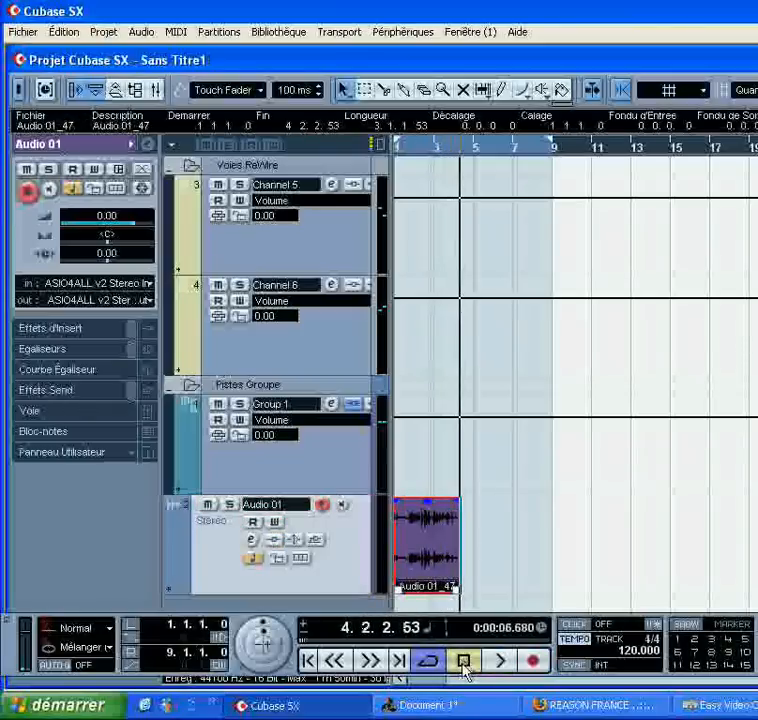
{"action": "left_click_drag", "start_coordinate": [431, 149], "coordinate": [357, 142]}
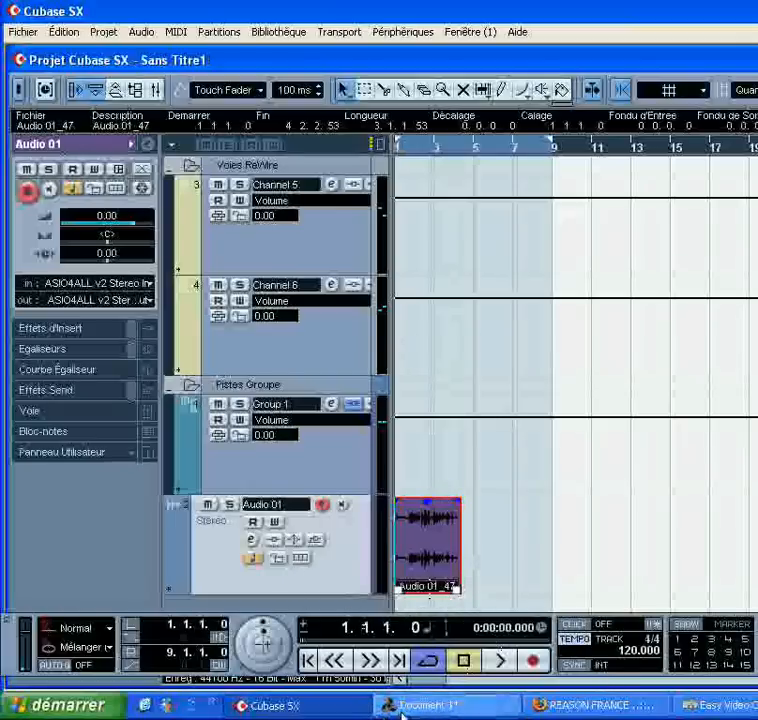
- Check the Malström's sequencer track in Reason, return to Cubase SX and add a MIDI track
{"action": "left_click", "coordinate": [470, 706]}
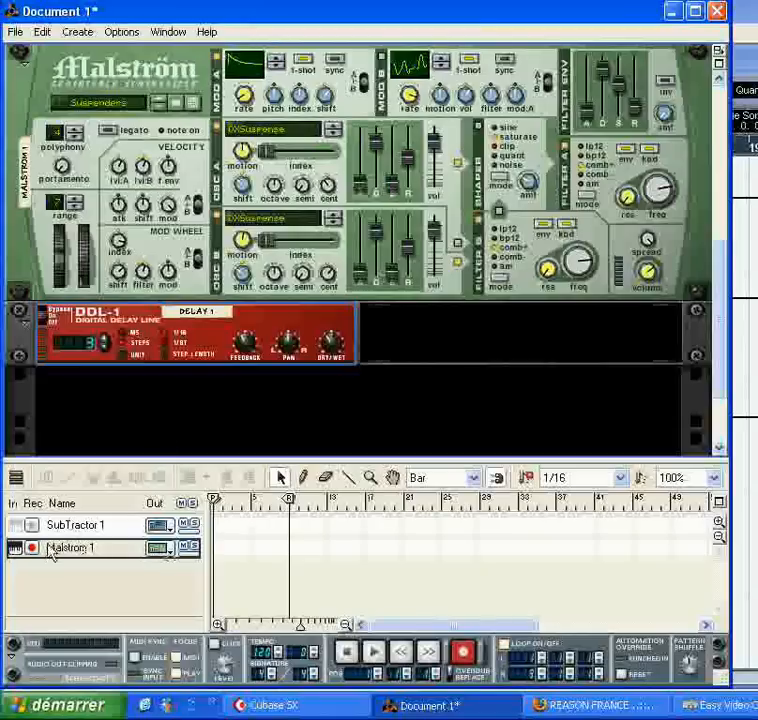
{"action": "left_click", "coordinate": [280, 705]}
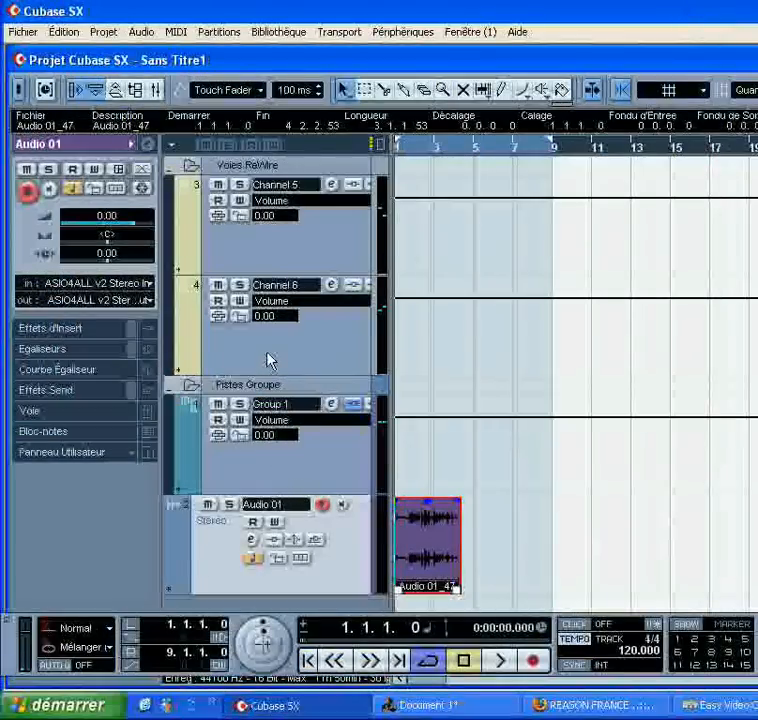
{"action": "right_click", "coordinate": [264, 352]}
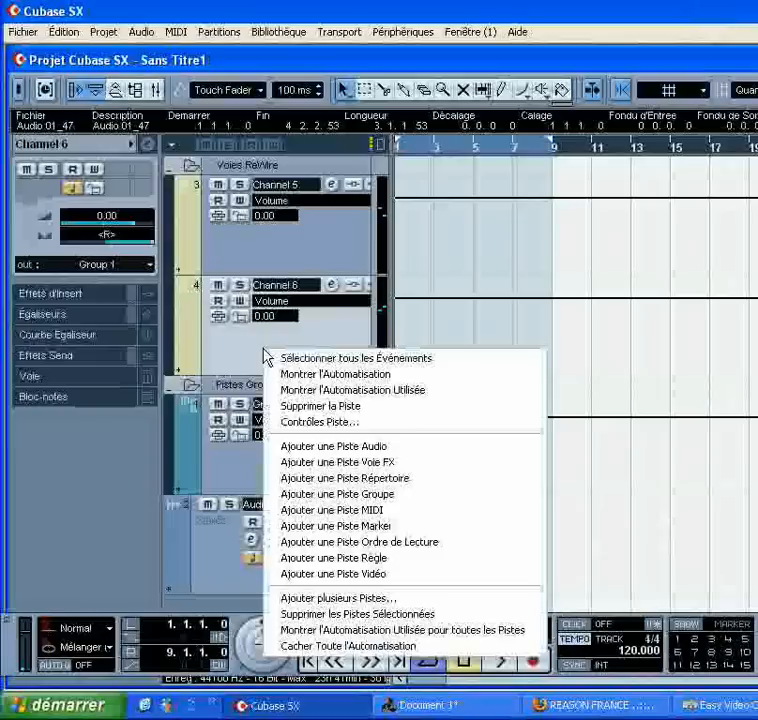
{"action": "left_click", "coordinate": [362, 512]}
{"action": "scroll", "coordinate": [640, 381], "scroll_direction": "down", "scroll_amount": 1}
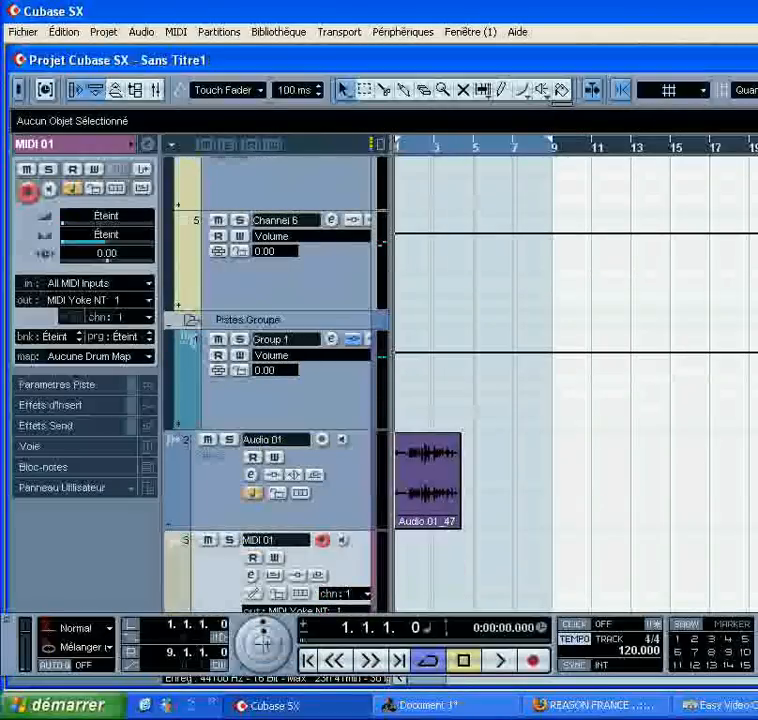
{"action": "key", "text": "shift+g"}
{"action": "key", "text": "shift+g"}
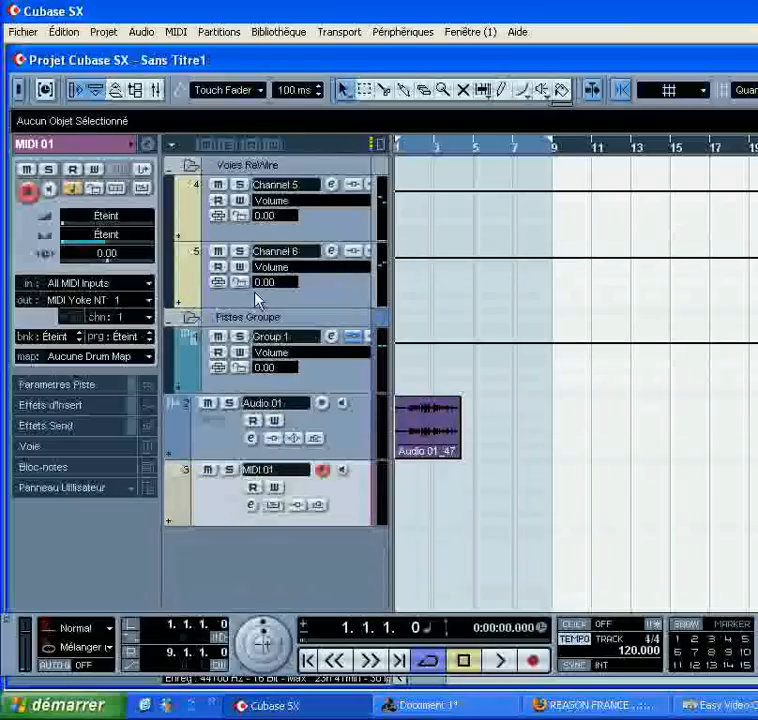
- Route the MIDI 01 track's output to Reason Malstrom 1, and toggle the Malström track's MIDI input in Reason before returning to Cubase SX
{"action": "left_click", "coordinate": [70, 304]}
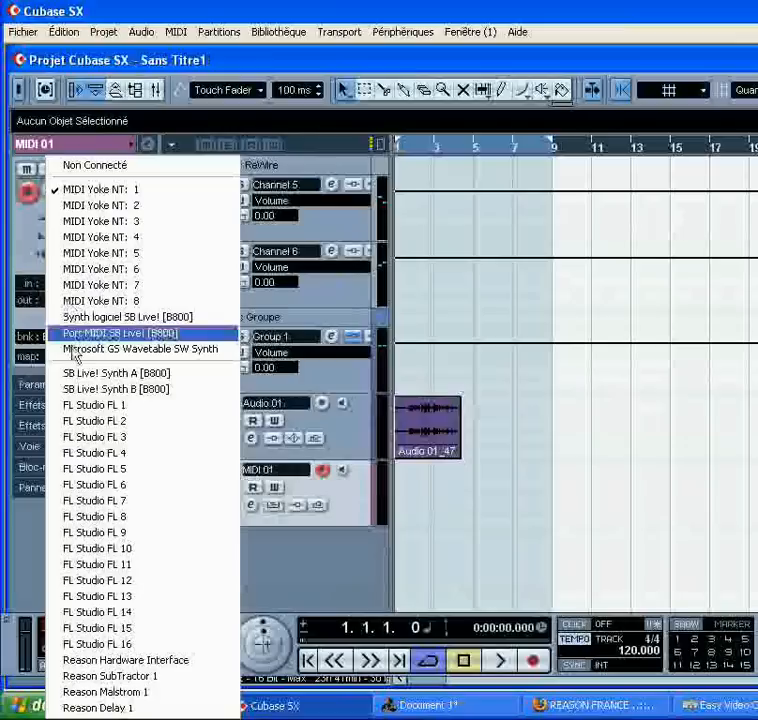
{"action": "left_click", "coordinate": [108, 692]}
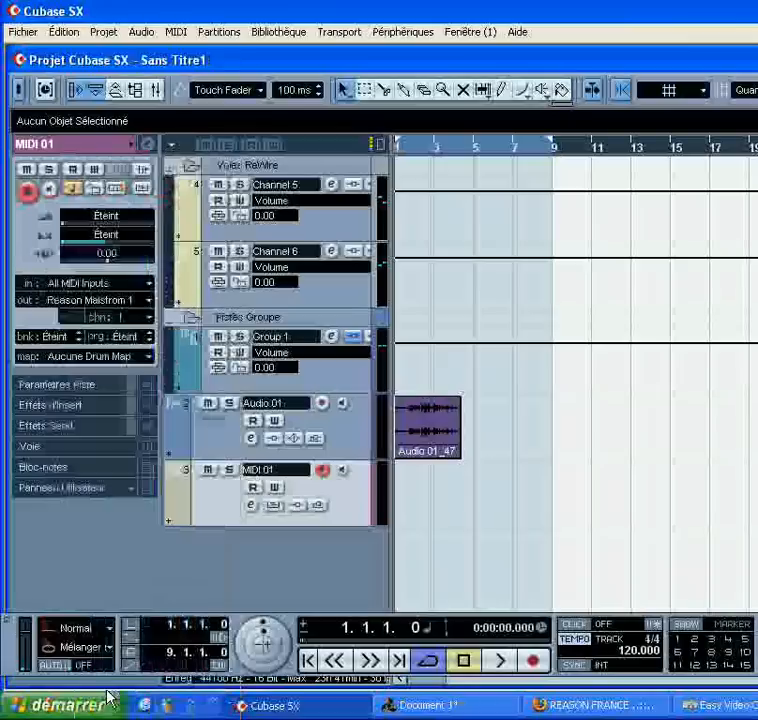
{"action": "left_click", "coordinate": [424, 706]}
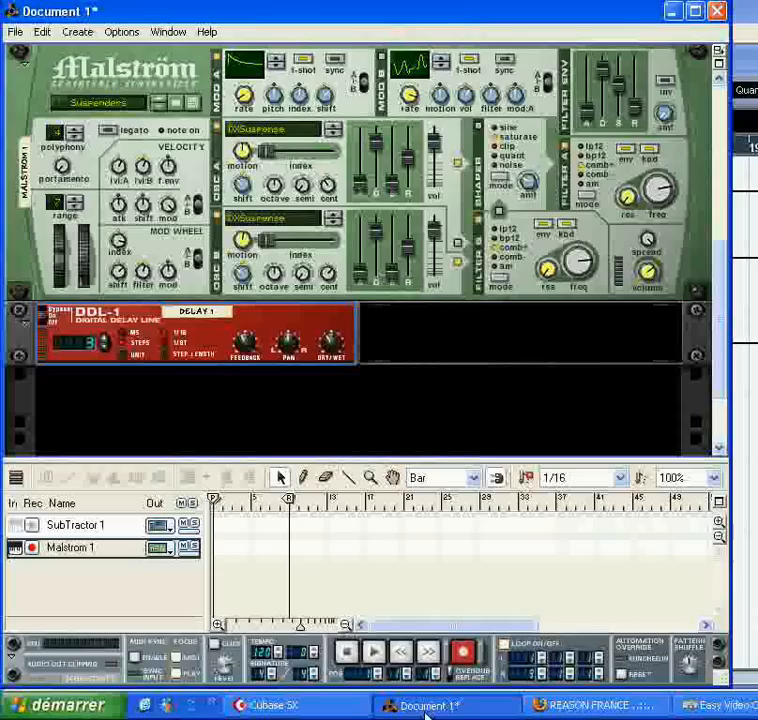
{"action": "left_click", "coordinate": [18, 557]}
{"action": "key", "text": "alt+Tab"}
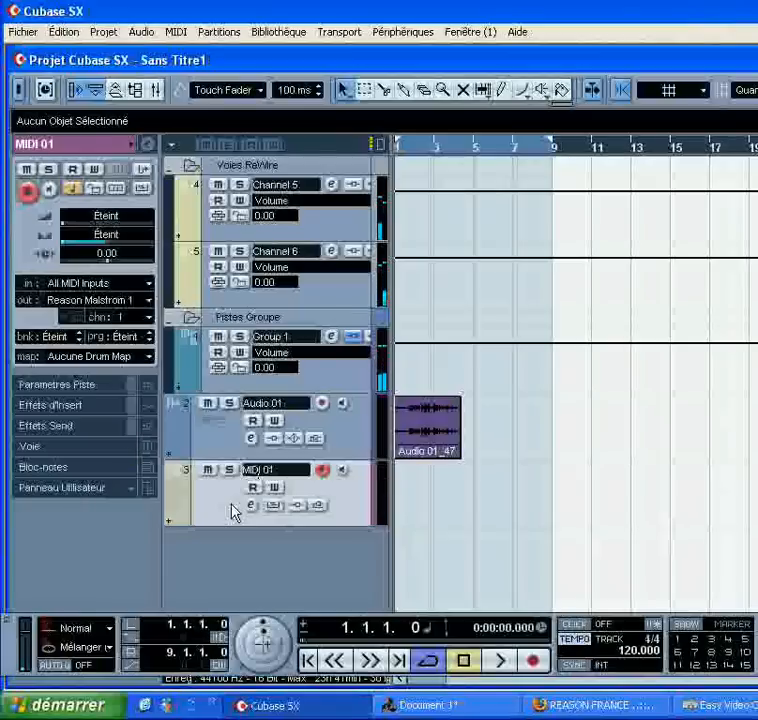
- Move the right locator to bar 3, create a two-bar part on MIDI 01 and open it in the Key Editor
{"action": "left_click_drag", "start_coordinate": [552, 144], "coordinate": [343, 222]}
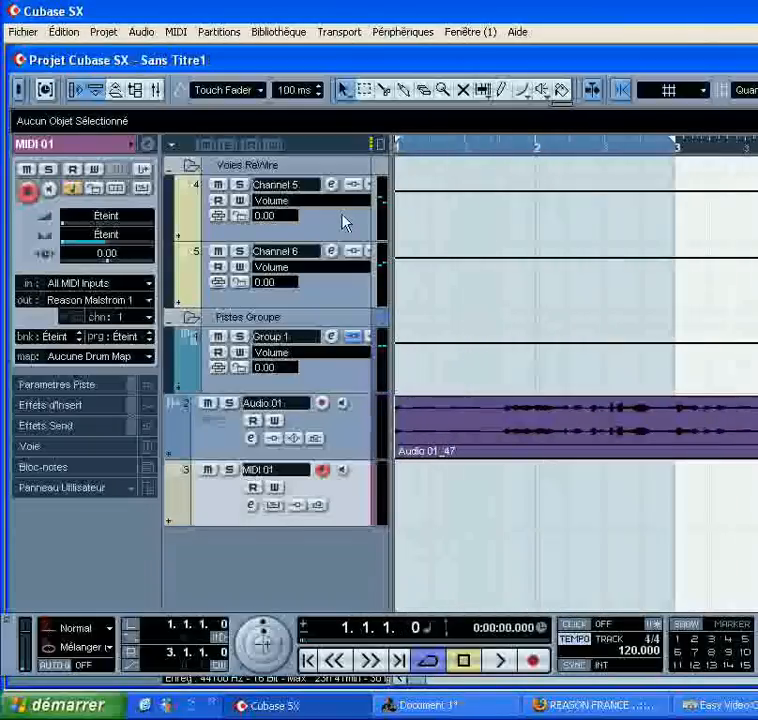
{"action": "double_click", "coordinate": [462, 503]}
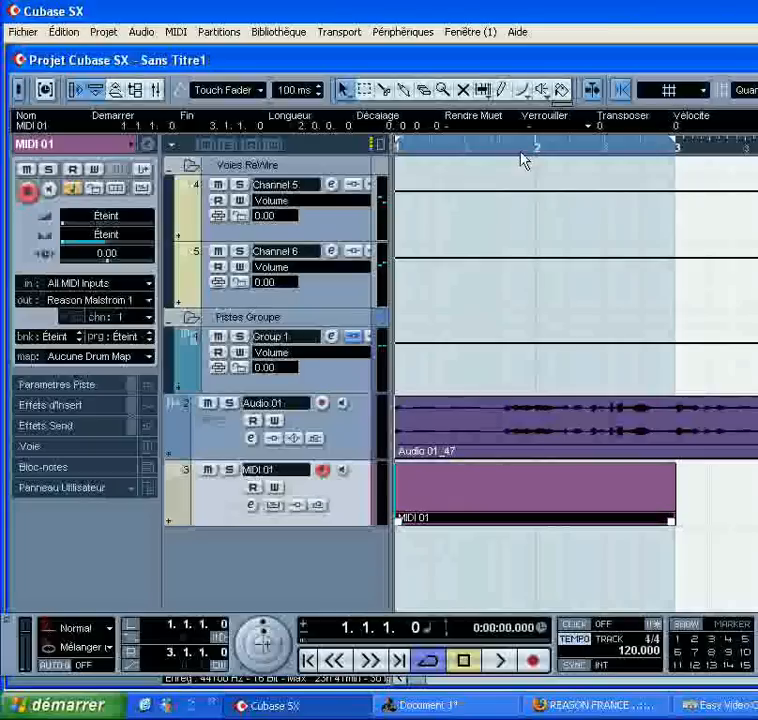
{"action": "double_click", "coordinate": [462, 510]}
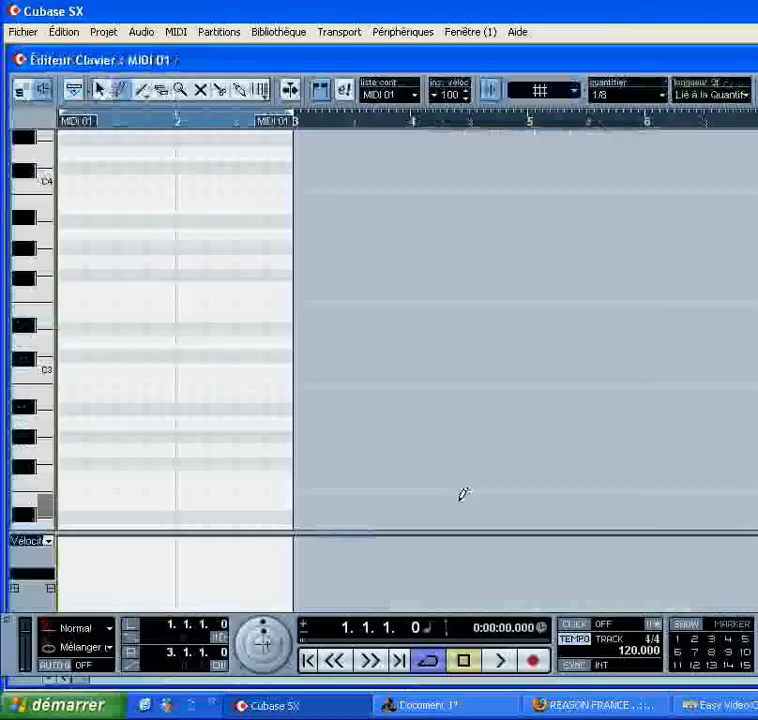
{"action": "left_click", "coordinate": [117, 123]}
{"action": "left_click_drag", "start_coordinate": [117, 122], "coordinate": [41, 178]}
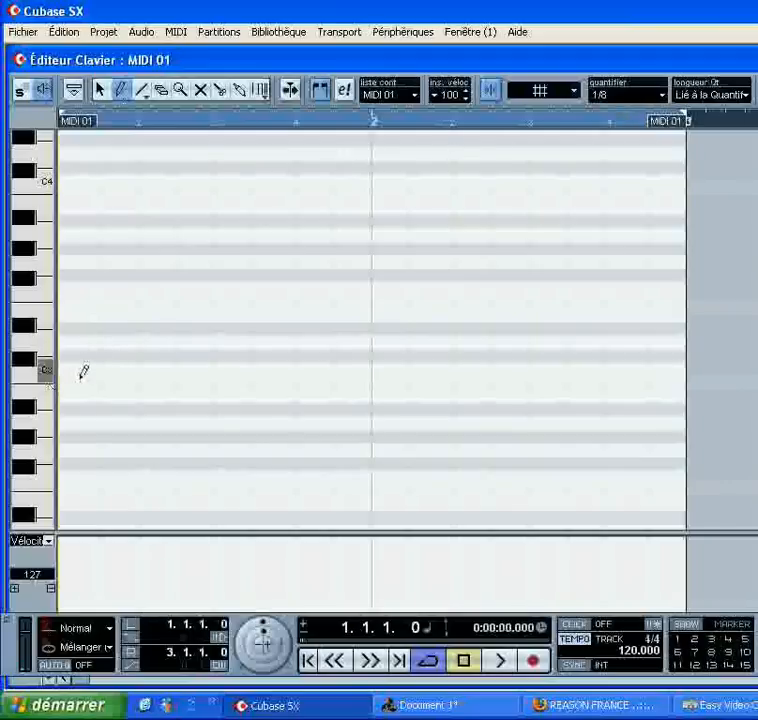
- Set the quantize value to 1/16, draw the first-bar notes C3, C4, C3, C#4, C3, C4, C3, G3 and start the second bar on G#2
{"action": "left_click", "coordinate": [626, 96]}
{"action": "left_click", "coordinate": [623, 177]}
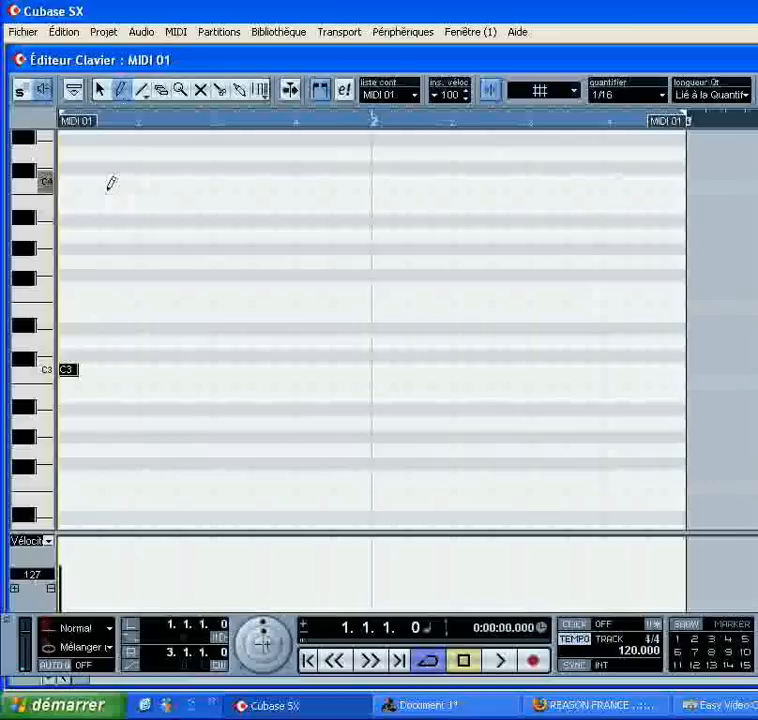
{"action": "left_click", "coordinate": [110, 184]}
{"action": "left_click", "coordinate": [147, 368]}
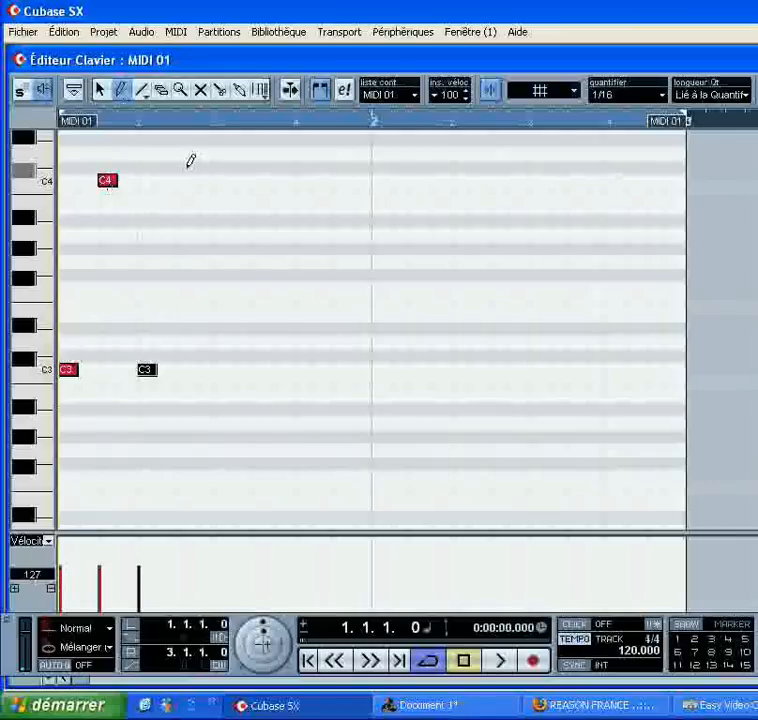
{"action": "left_click", "coordinate": [186, 167]}
{"action": "left_click", "coordinate": [225, 370]}
{"action": "left_click", "coordinate": [265, 180]}
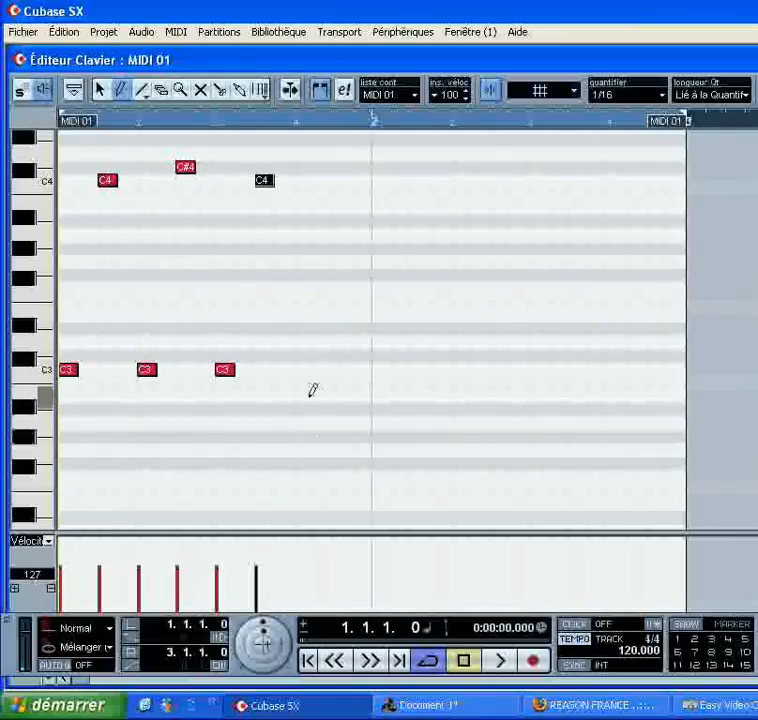
{"action": "left_click", "coordinate": [304, 370]}
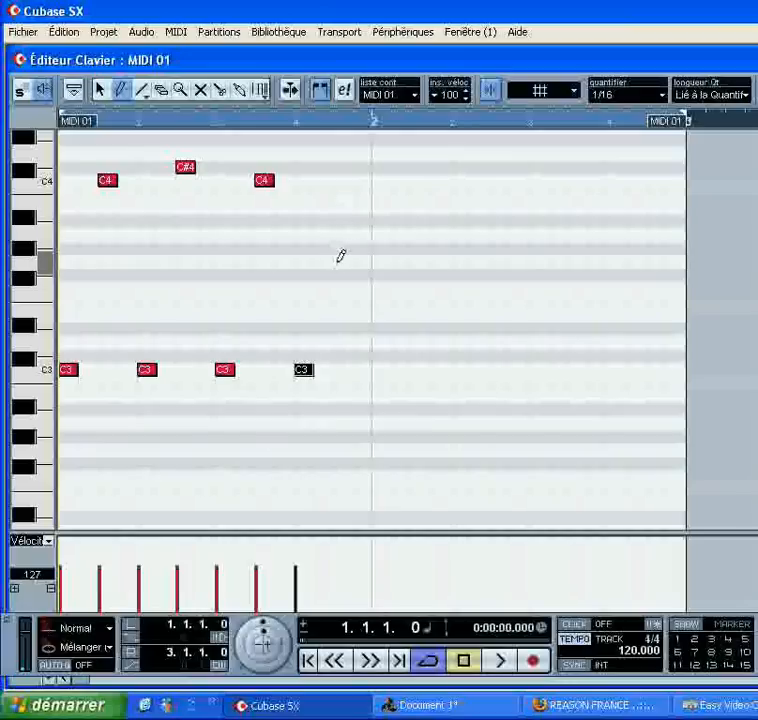
{"action": "left_click", "coordinate": [338, 261]}
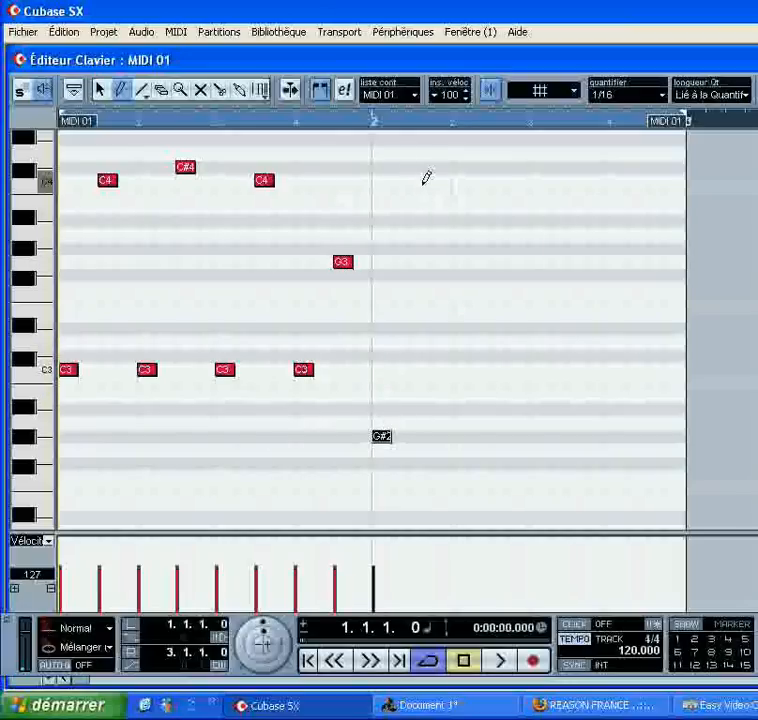
- Complete the second bar after its opening G#2 with notes C4, G#2, C4, A#2, A#3, A#2, G#3, G3 and close the Key Editor
{"action": "left_click", "coordinate": [422, 181]}
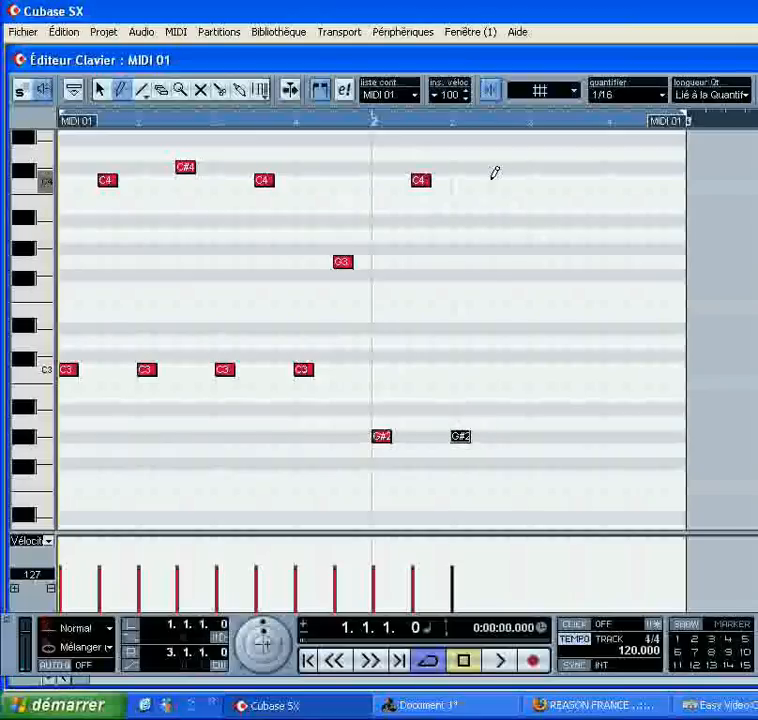
{"action": "left_click", "coordinate": [499, 180]}
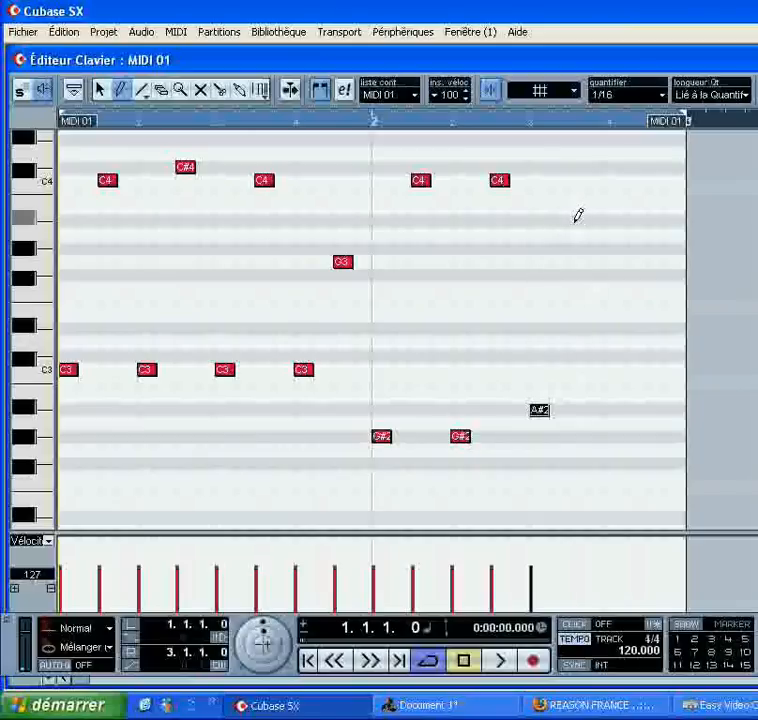
{"action": "left_click", "coordinate": [576, 221]}
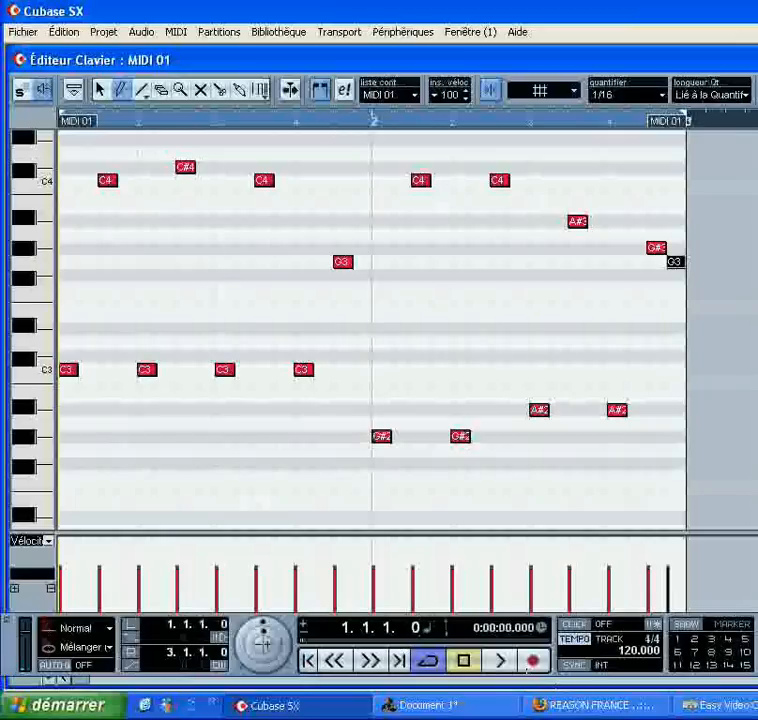
{"action": "key", "text": "Escape"}
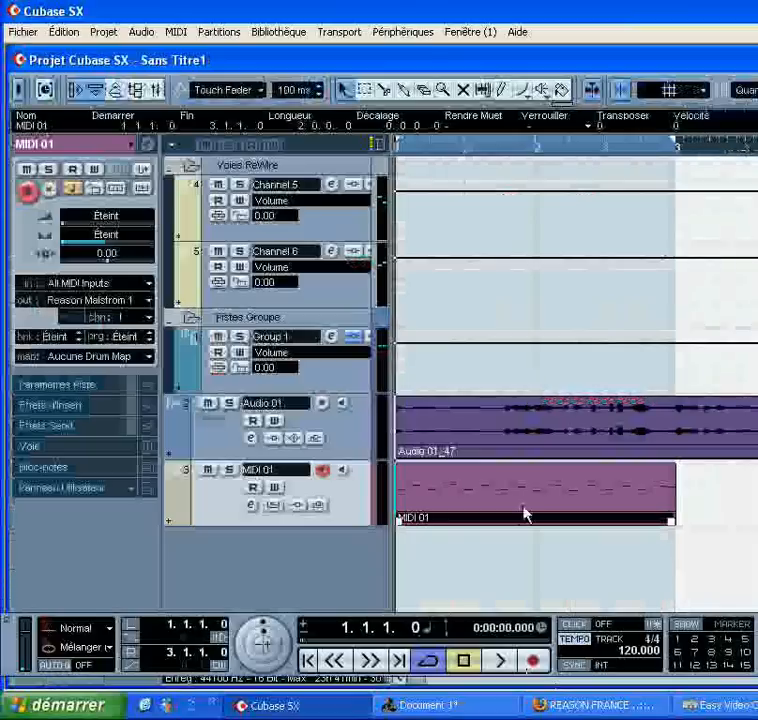
- Shorten the audio event on Audio 01 to end at bar 3 and play the two-bar loop
{"action": "left_click", "coordinate": [711, 435]}
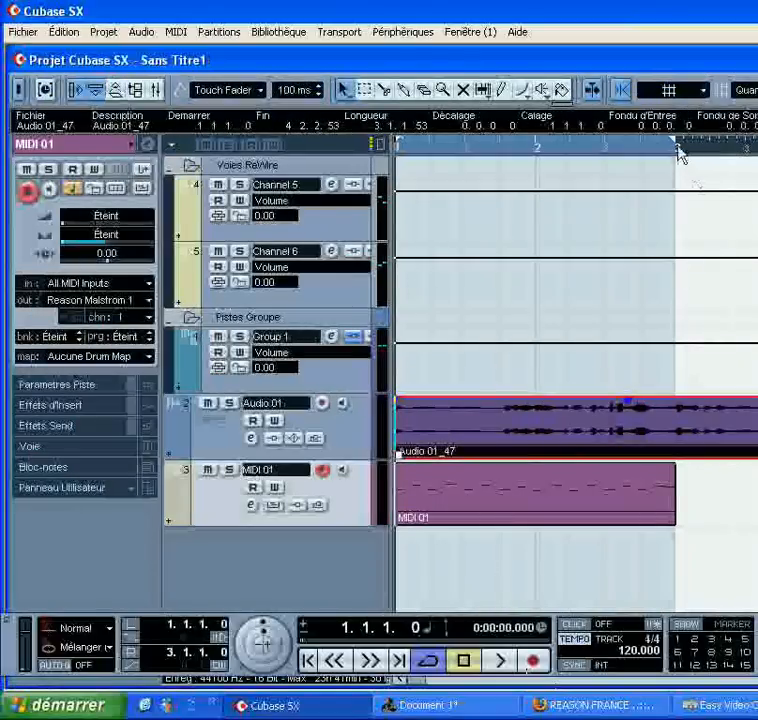
{"action": "left_click_drag", "start_coordinate": [757, 455], "coordinate": [673, 469]}
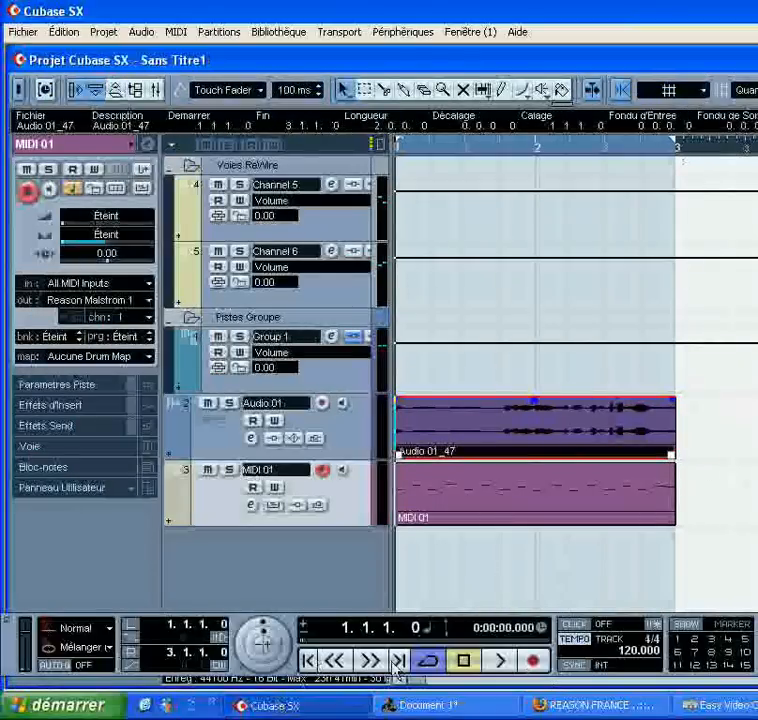
{"action": "left_click", "coordinate": [500, 661]}
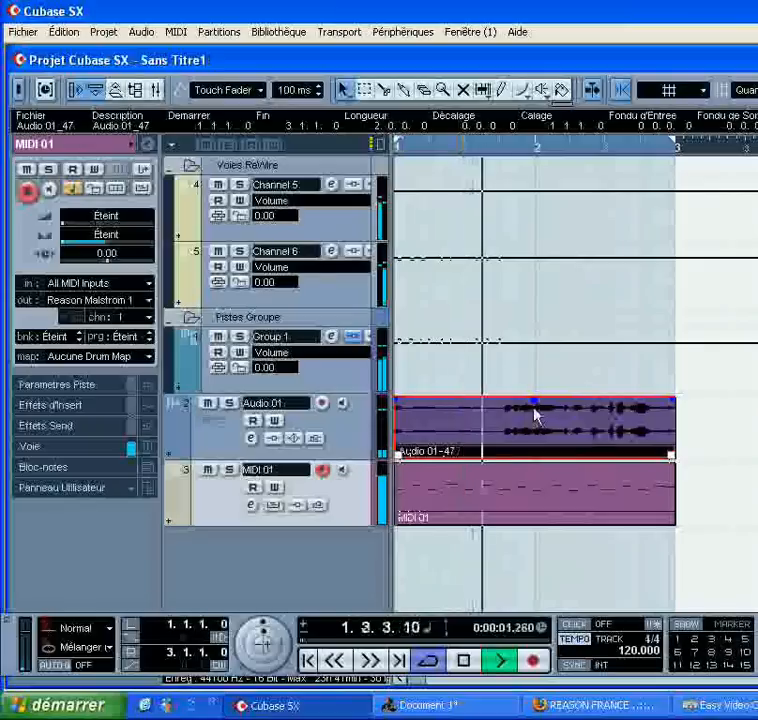
{"action": "mouse_move", "coordinate": [535, 403]}
{"action": "left_mouse_down"}
{"action": "mouse_move", "coordinate": [536, 388]}
{"action": "mouse_move", "coordinate": [535, 403]}
{"action": "left_mouse_up"}
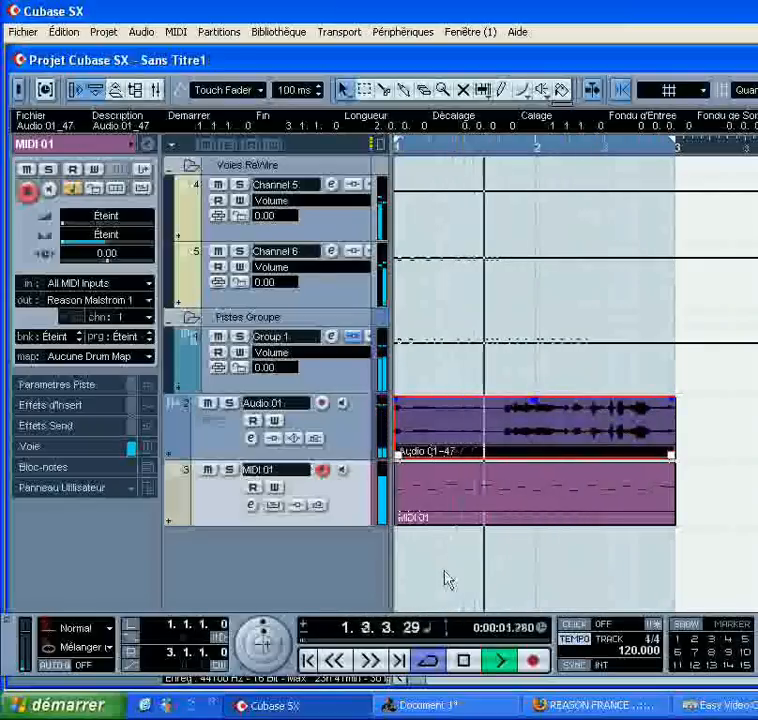